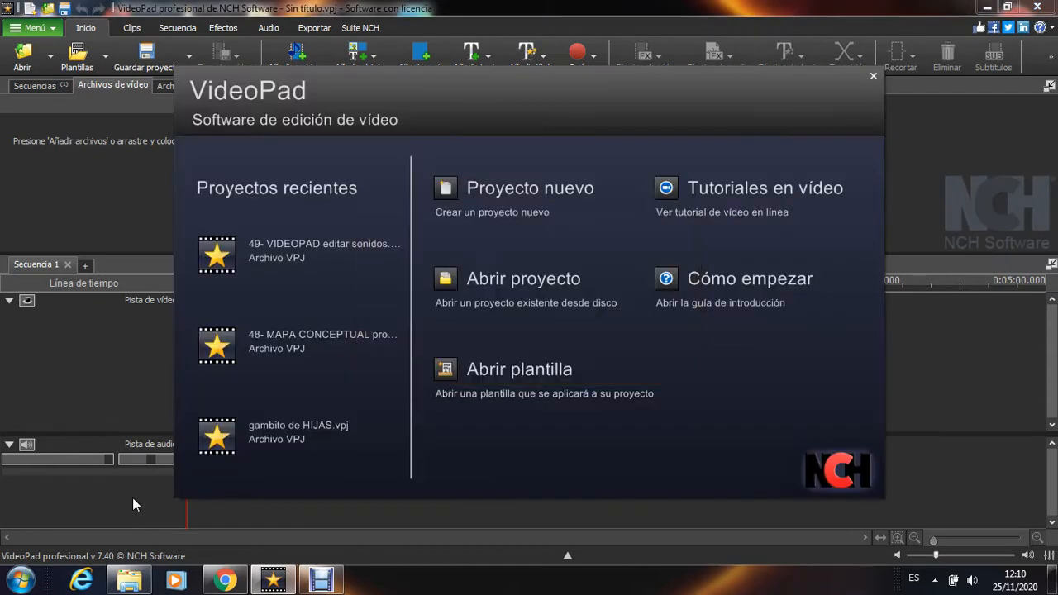
# - Create a new project and enlarge the media bin and preview area above the timeline
pyautogui.click(511, 192)
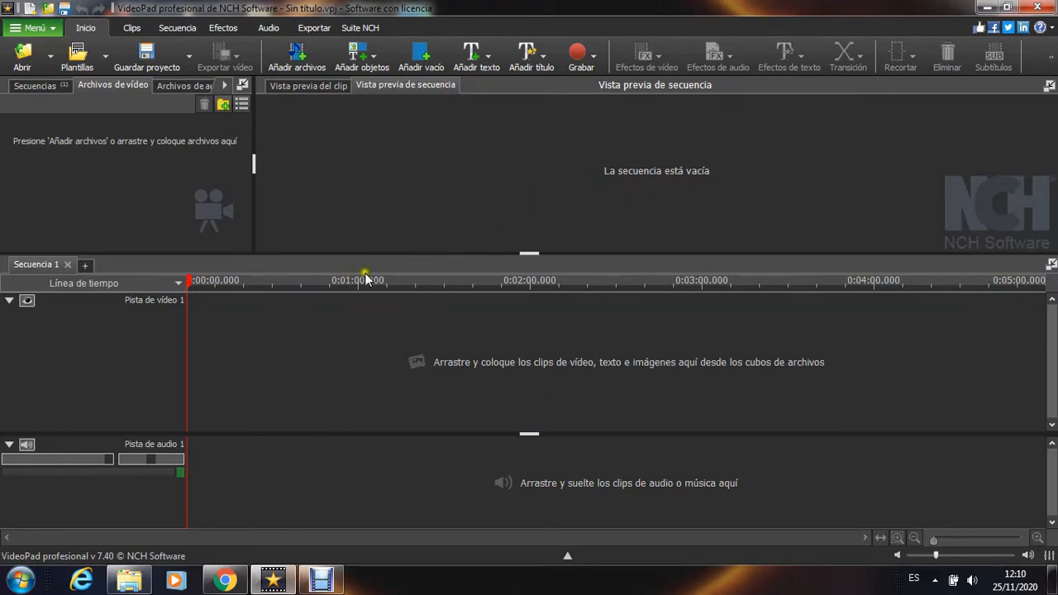
pyautogui.moveTo(255, 217)
pyautogui.mouseDown()
pyautogui.moveTo(276, 217)
pyautogui.moveTo(226, 220)
pyautogui.moveTo(263, 215)
pyautogui.mouseUp()
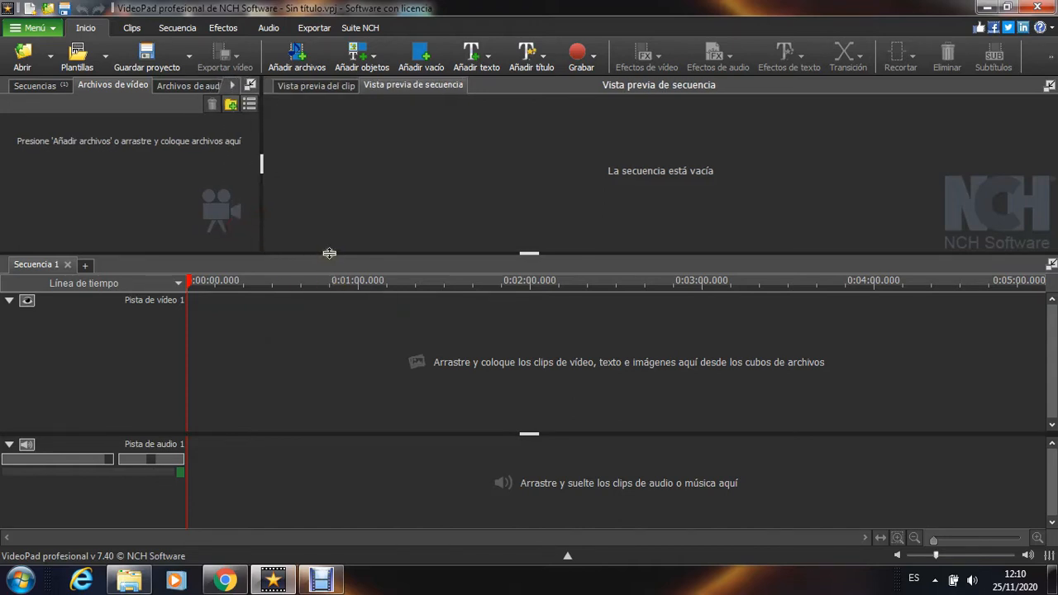
pyautogui.moveTo(329, 253); pyautogui.dragTo(328, 295)
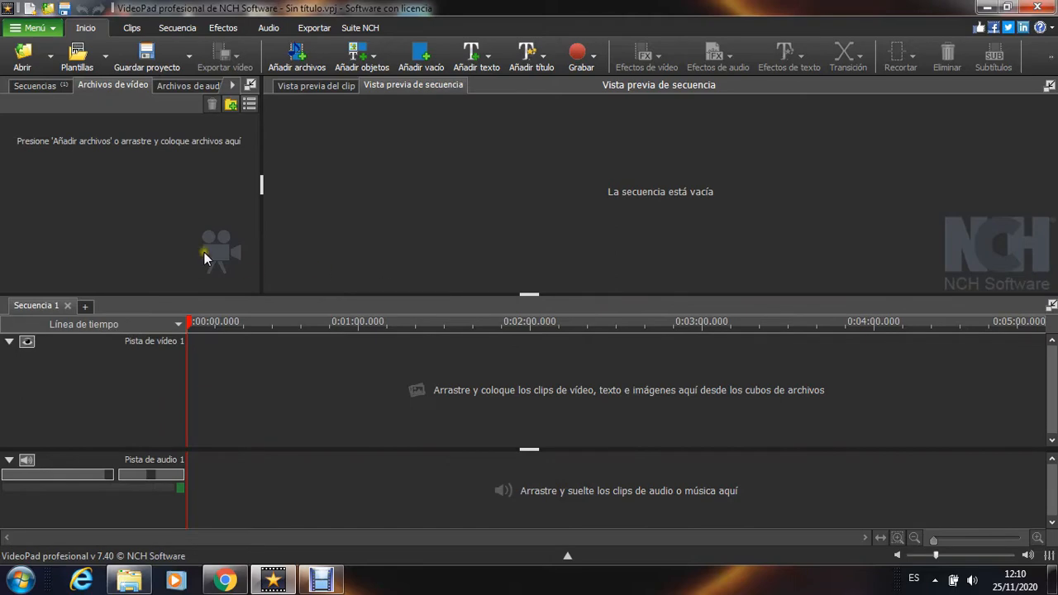
# - Import the video "45 - RADIO Explicación" from the EXPLICATIVOS folder and play its opening seconds in the clip preview
pyautogui.click(40, 64)
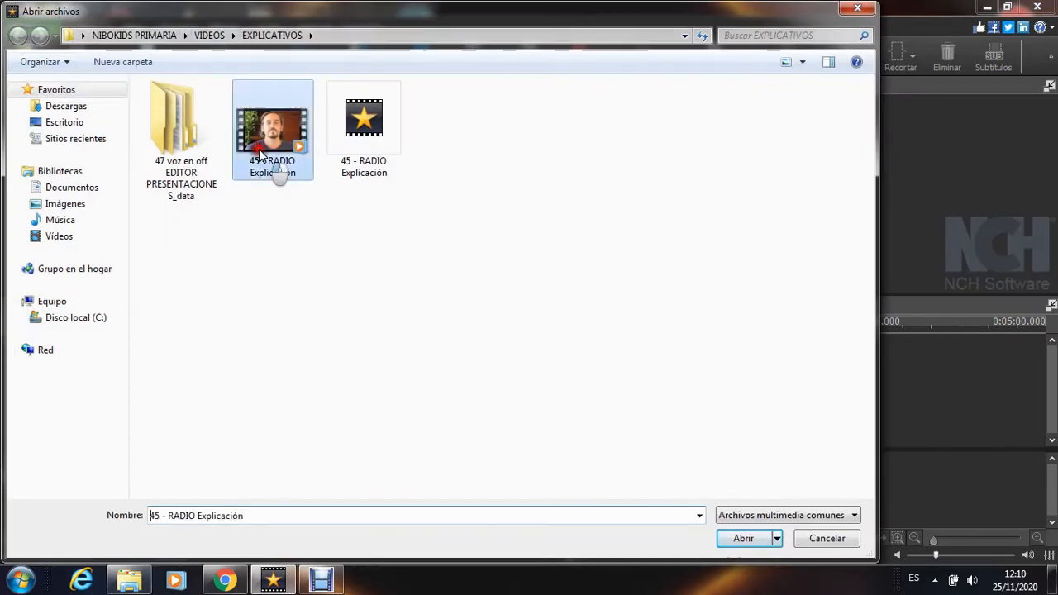
pyautogui.doubleClick(275, 165)
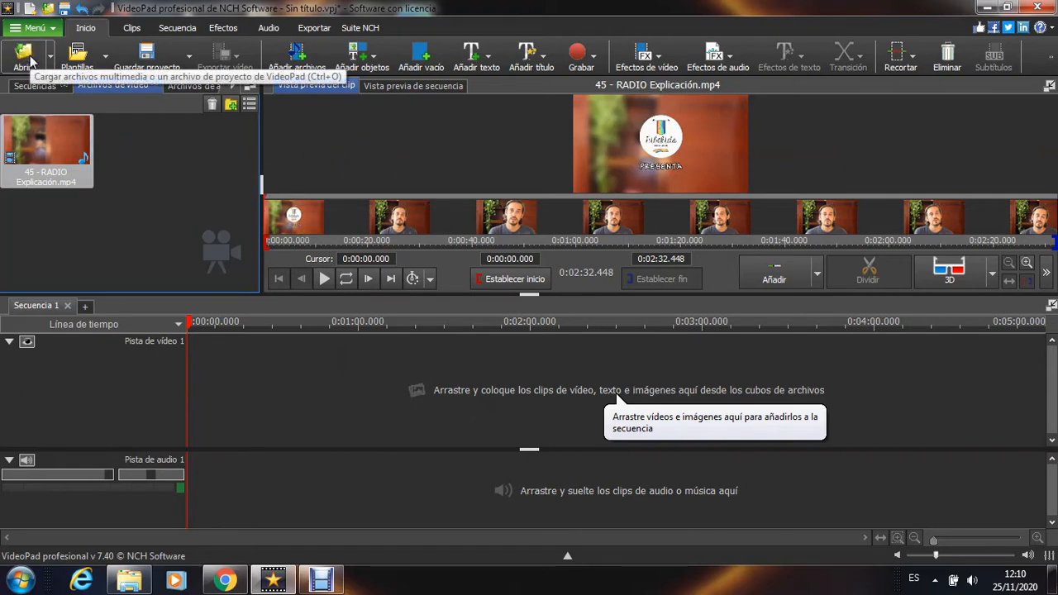
pyautogui.click(325, 279)
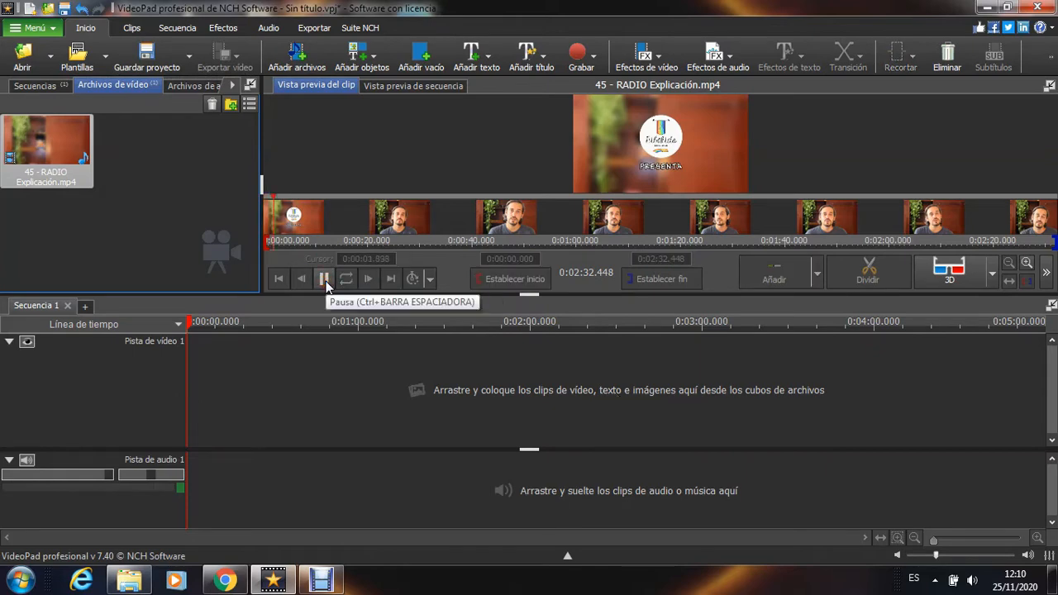
pyautogui.click(305, 240)
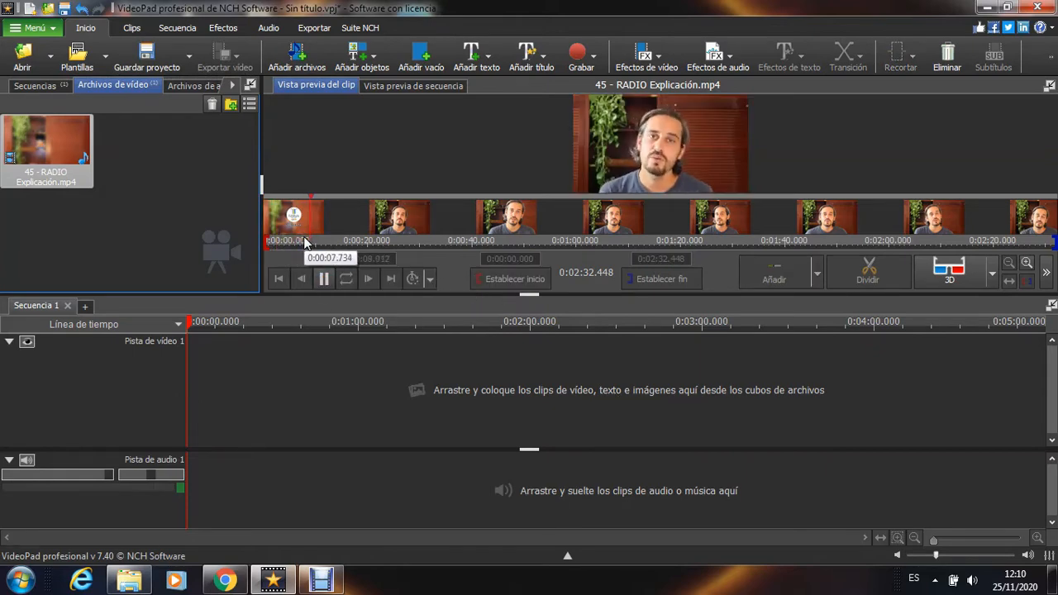
pyautogui.click(324, 279)
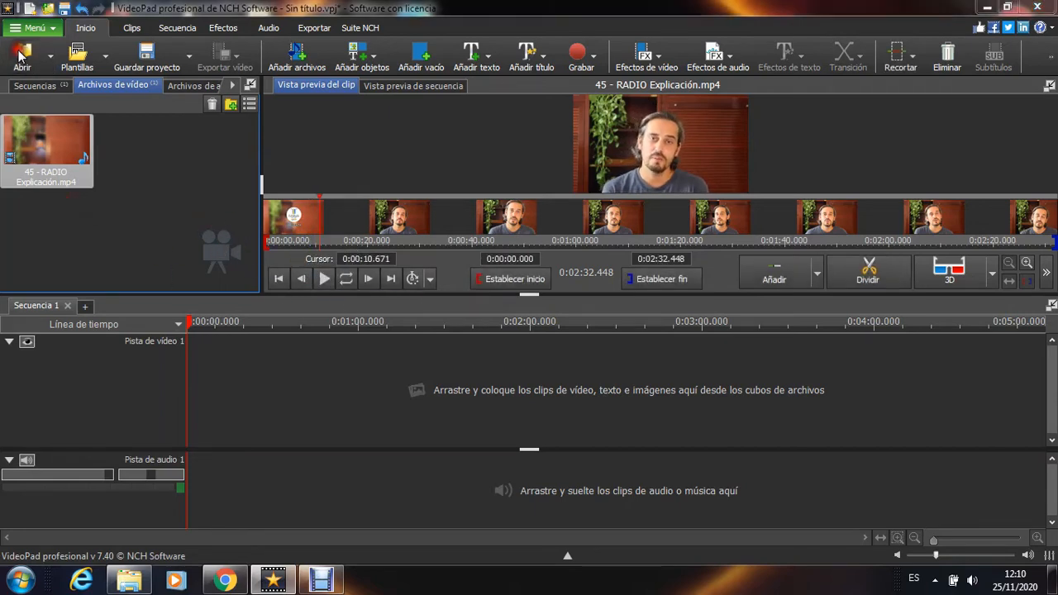
# - Import the audio "El elefante que perdio su anillo Audiocuento con valores y sabiduria" from MUSICA y SONIDOS and preview its beginning
pyautogui.click(20, 56)
pyautogui.click(163, 36)
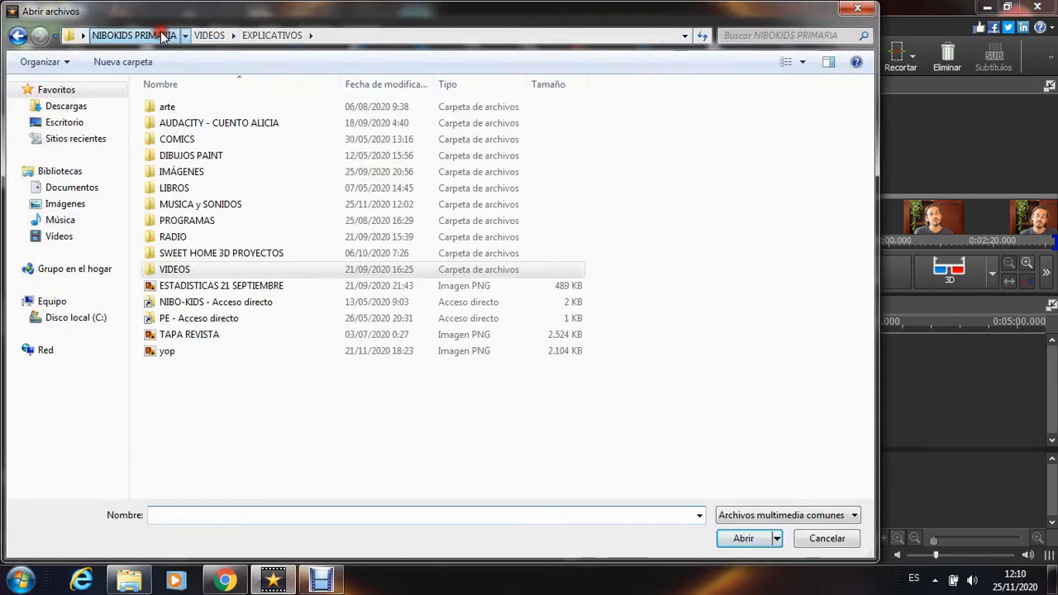
pyautogui.doubleClick(187, 207)
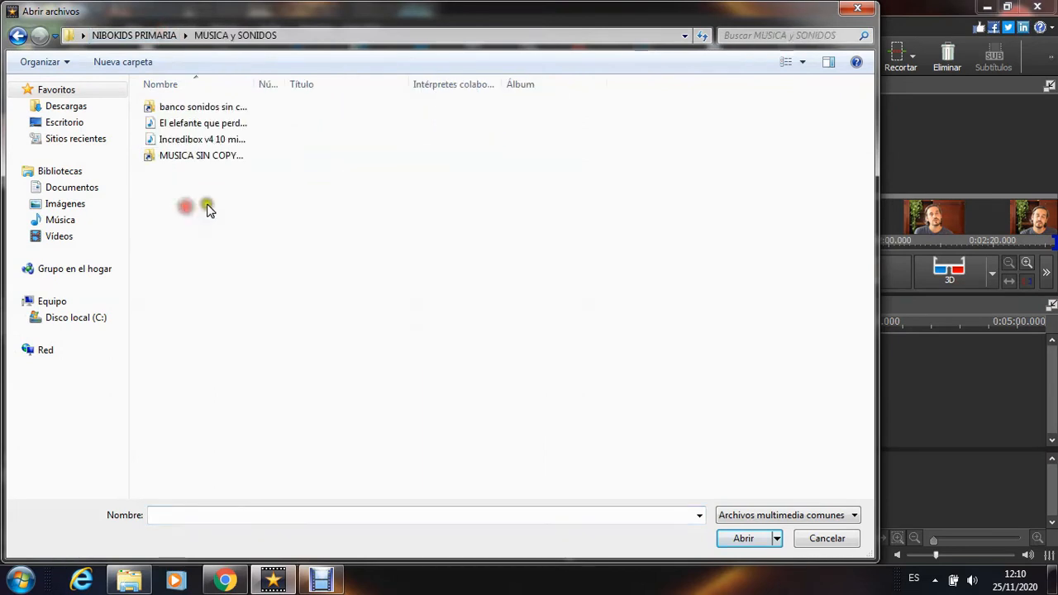
pyautogui.click(203, 124)
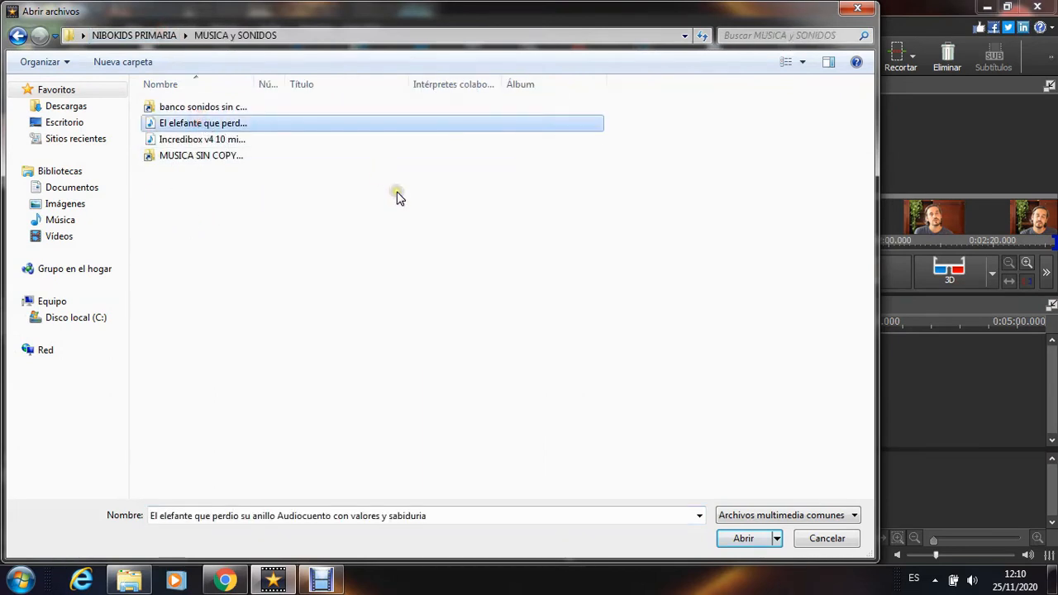
pyautogui.click(734, 539)
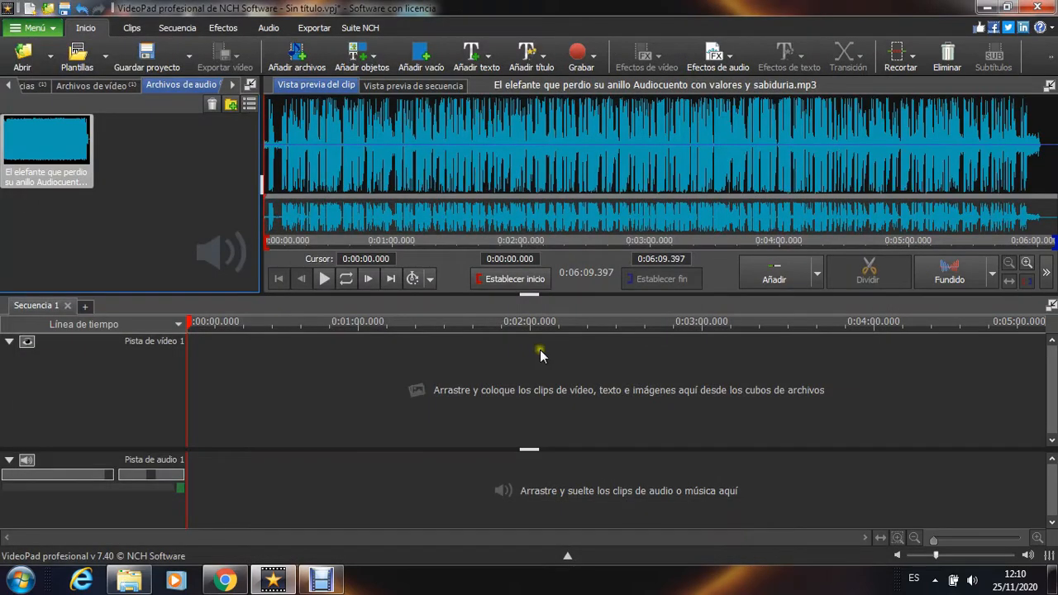
pyautogui.click(323, 280)
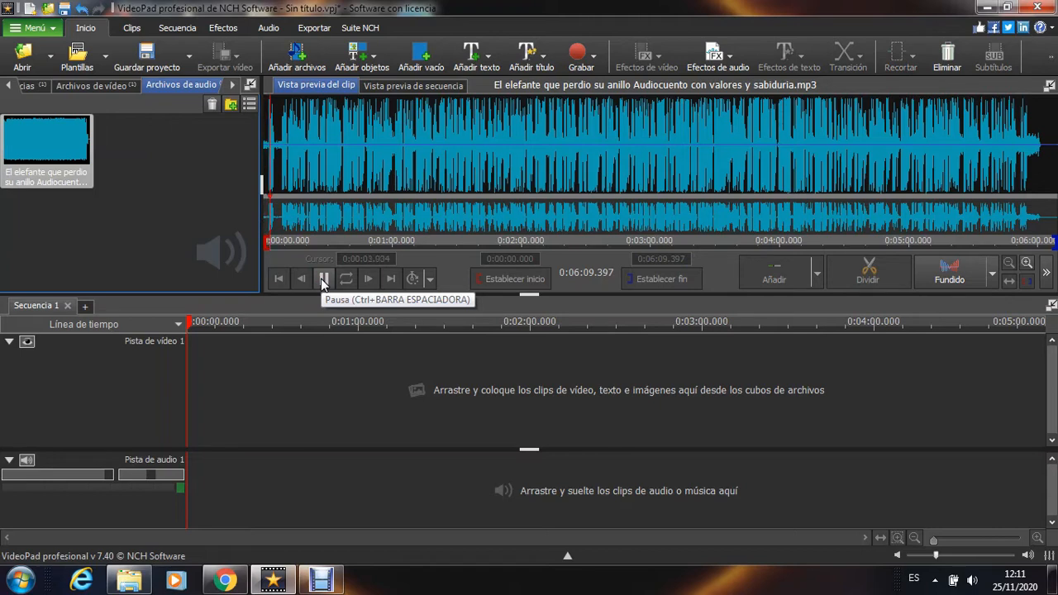
pyautogui.click(323, 280)
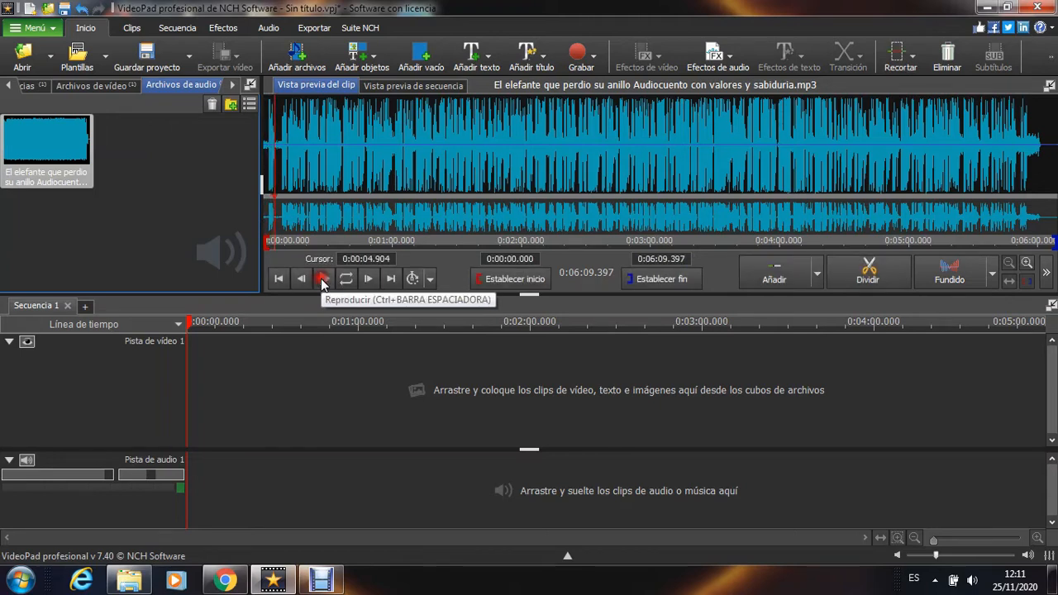
# - Place the RADIO Explicación video at the start of video track 1 and cut off everything after 0:02:27.048
pyautogui.click(83, 85)
pyautogui.moveTo(42, 149); pyautogui.dragTo(303, 432)
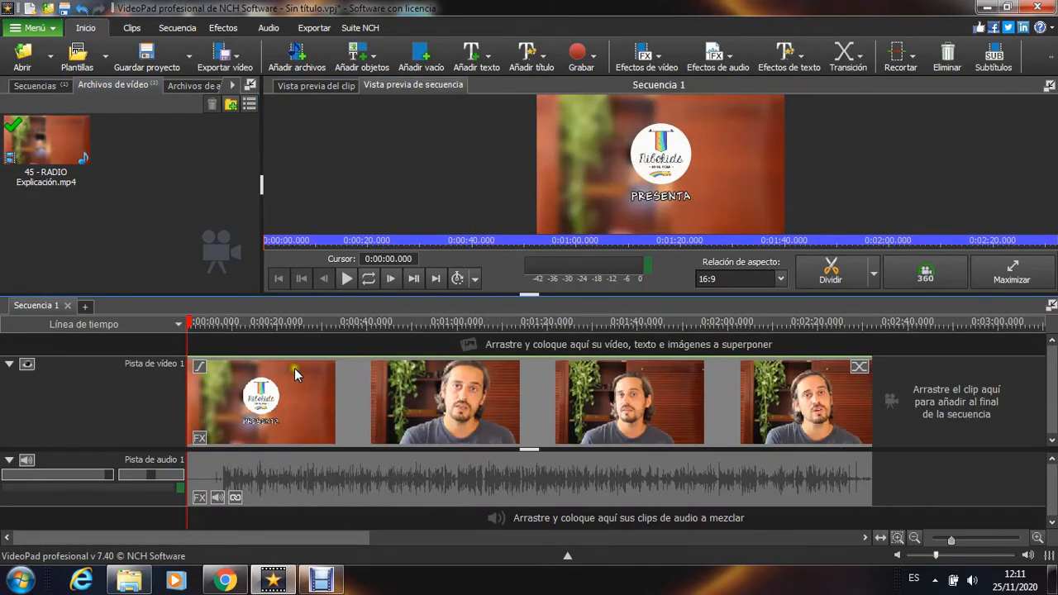
pyautogui.moveTo(192, 323); pyautogui.dragTo(853, 382)
pyautogui.press('l')
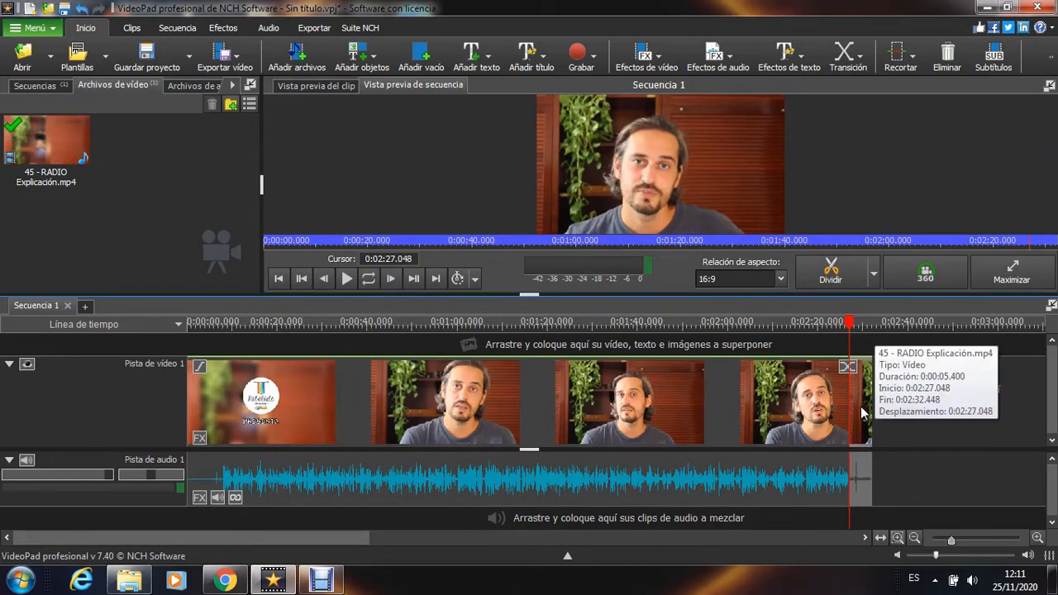
pyautogui.press('Delete')
# - Split the video clip at 0:01:40.096 and 0:01:22.037 and delete the section in between, closing the gap
pyautogui.click(721, 343)
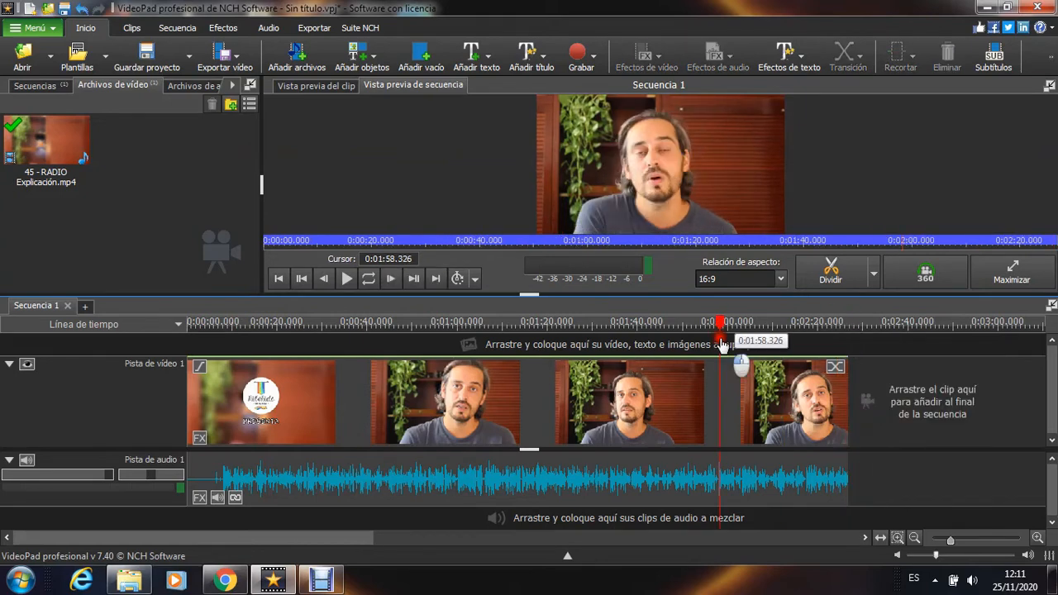
pyautogui.moveTo(723, 345); pyautogui.dragTo(559, 334)
pyautogui.press('l')
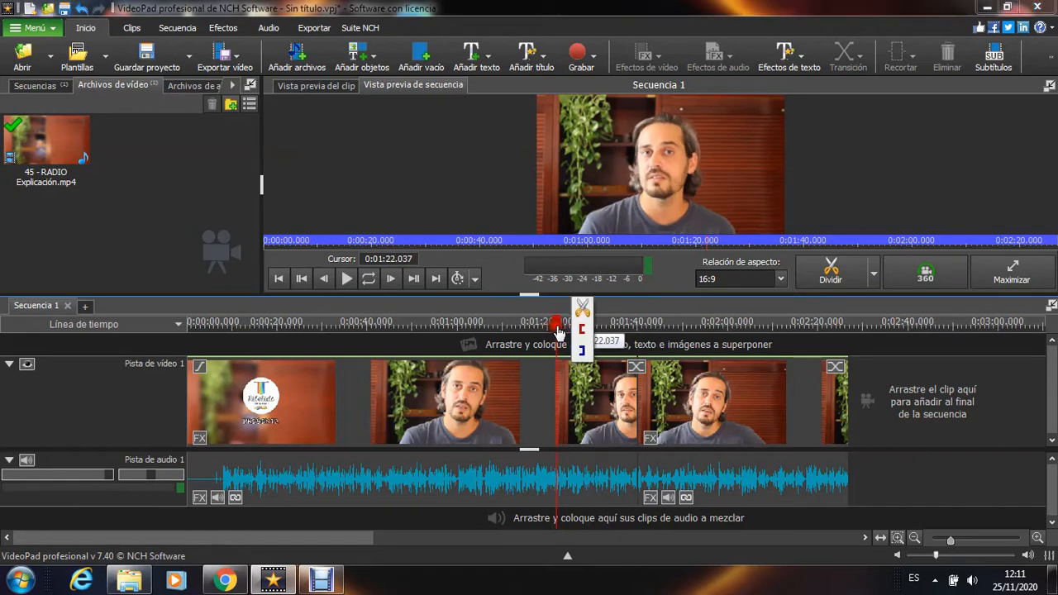
pyautogui.press('l')
pyautogui.click(602, 432)
pyautogui.press('Delete')
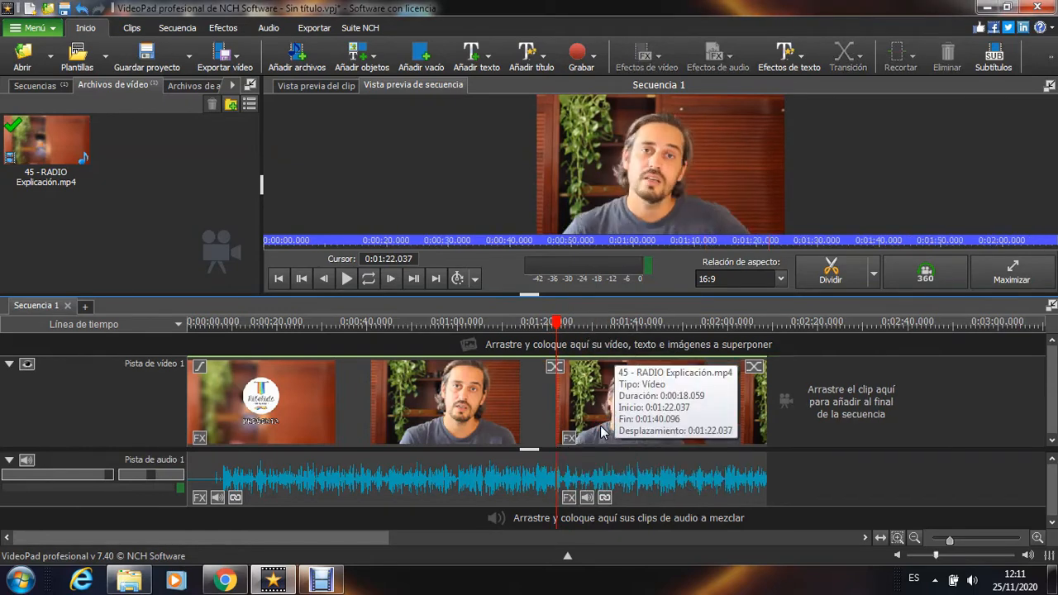
# - Split the first clip at 0:00:32.677 and 0:00:36.805 and delete the short section in between, closing the gap
pyautogui.moveTo(560, 330); pyautogui.dragTo(334, 362)
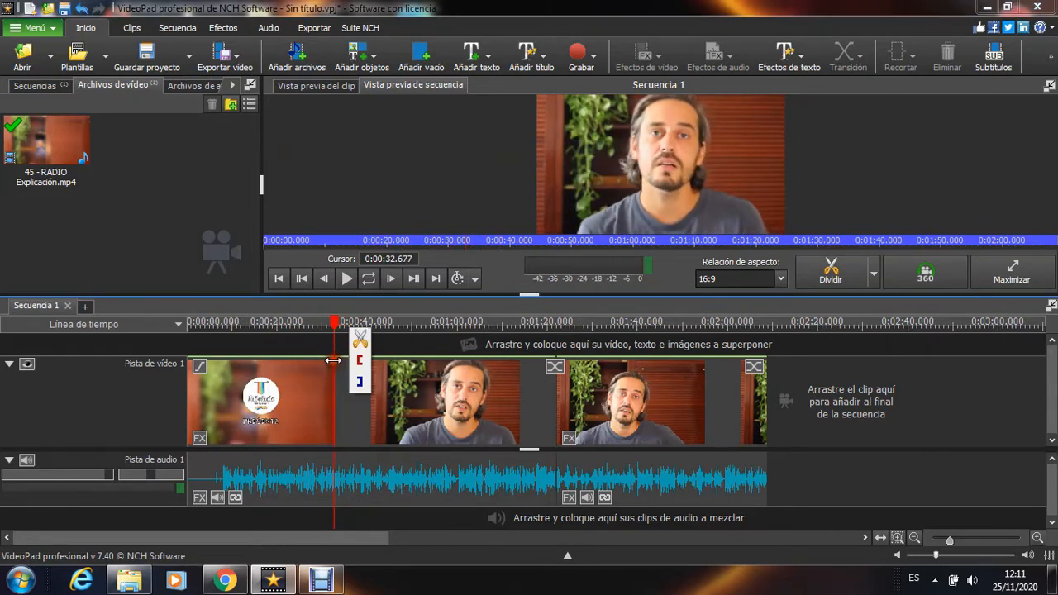
pyautogui.press('l')
pyautogui.moveTo(336, 324); pyautogui.dragTo(355, 331)
pyautogui.press('l')
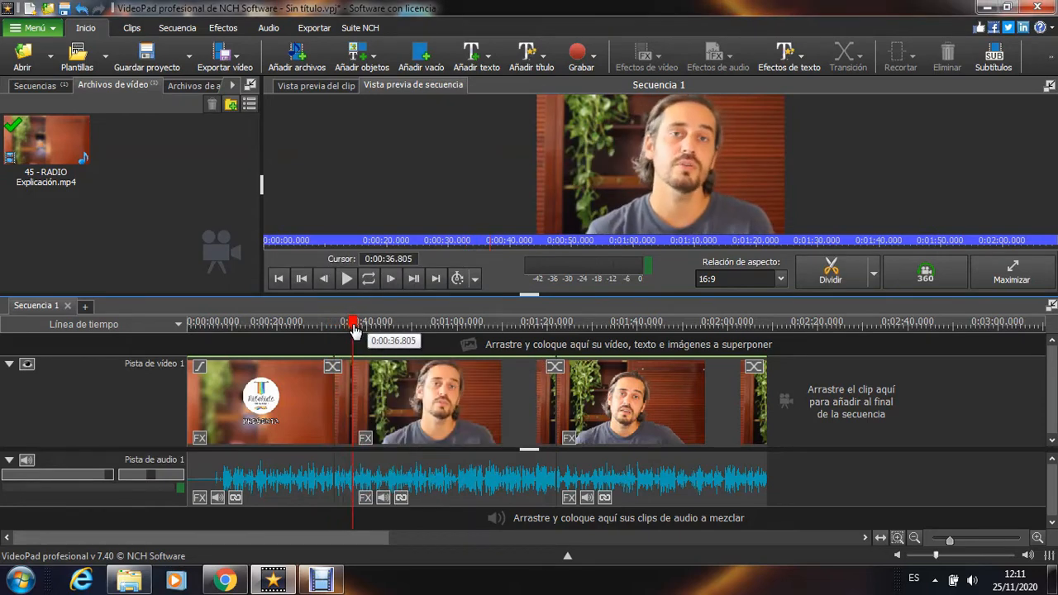
pyautogui.click(341, 388)
pyautogui.press('Delete')
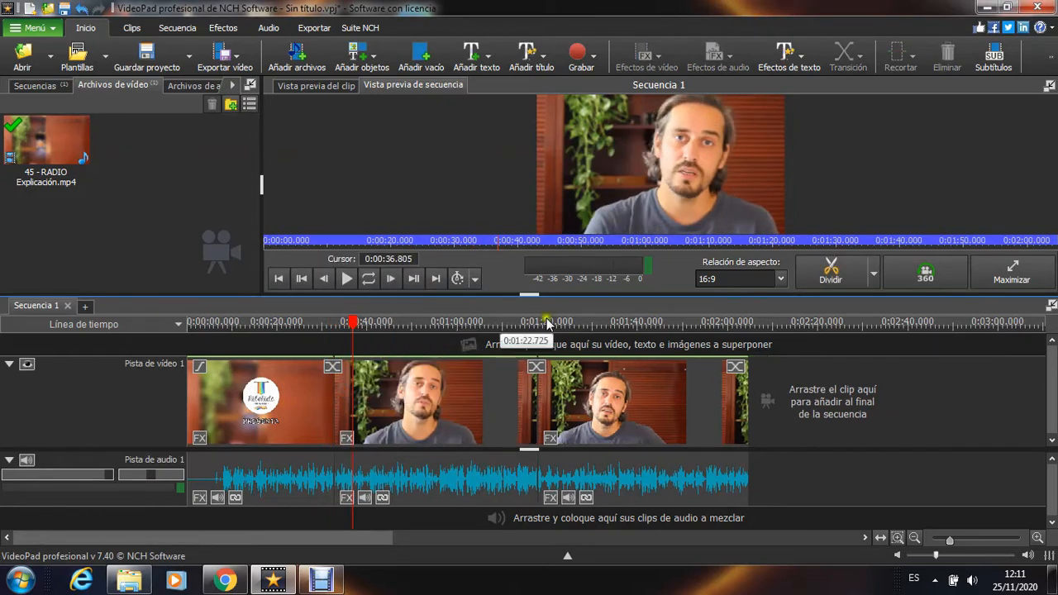
# - Unlink the audio from all three video clips in the sequence
pyautogui.rightClick(708, 396)
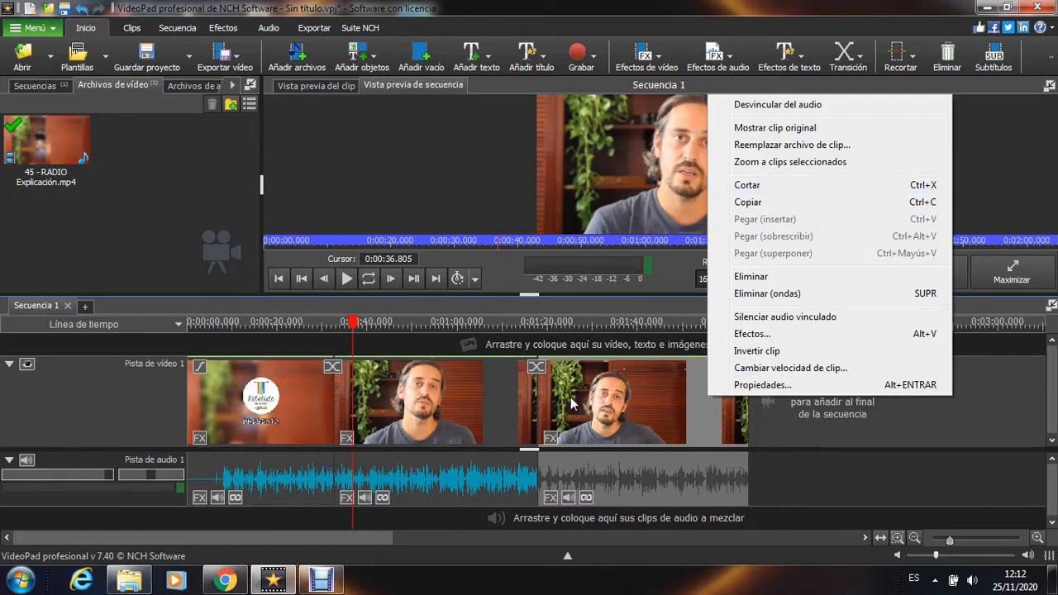
pyautogui.click(798, 110)
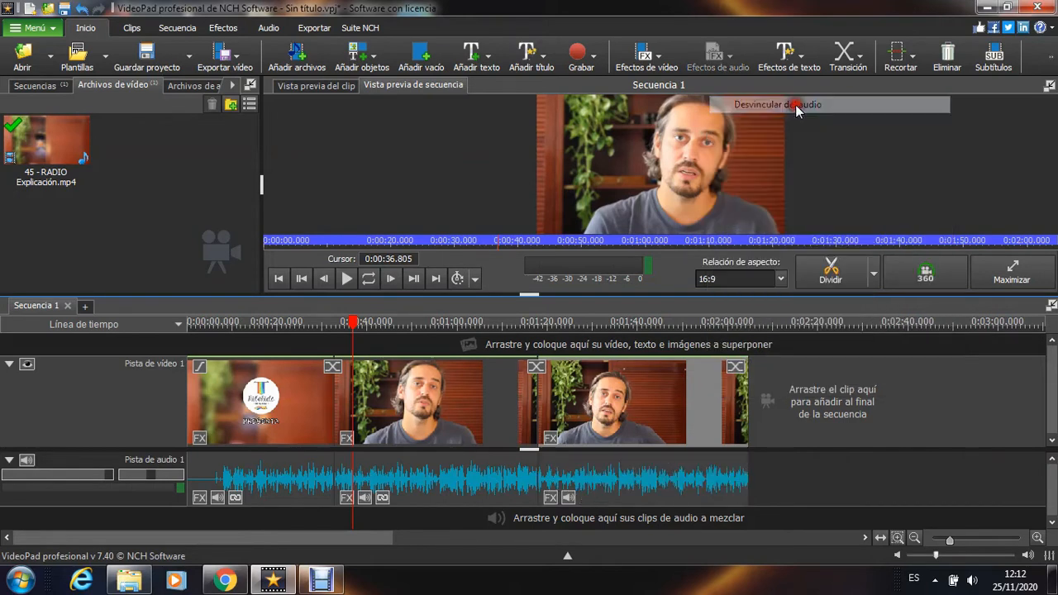
pyautogui.click(504, 398)
pyautogui.rightClick(504, 397)
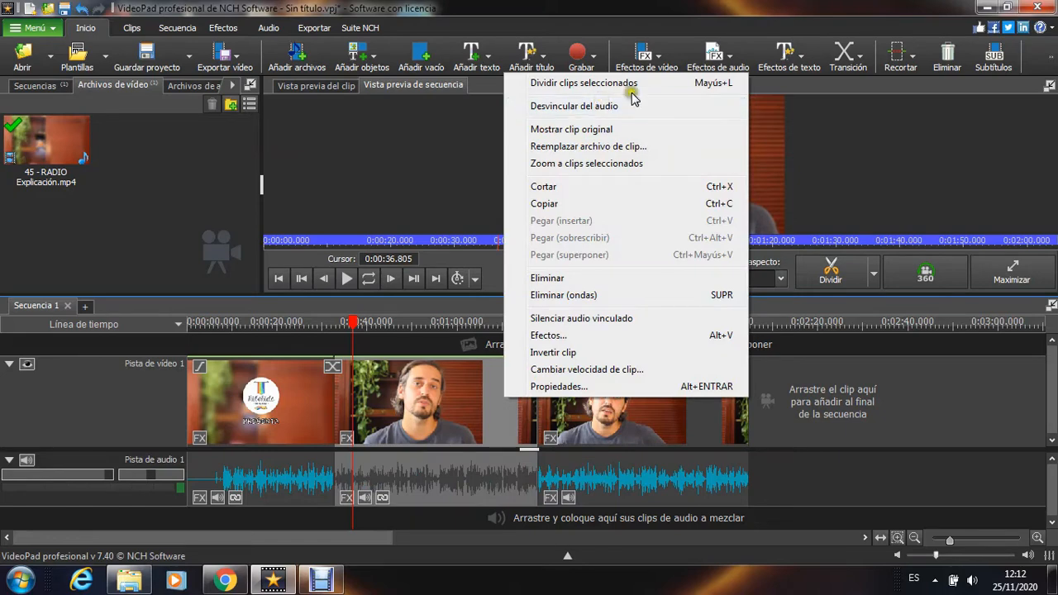
pyautogui.click(600, 106)
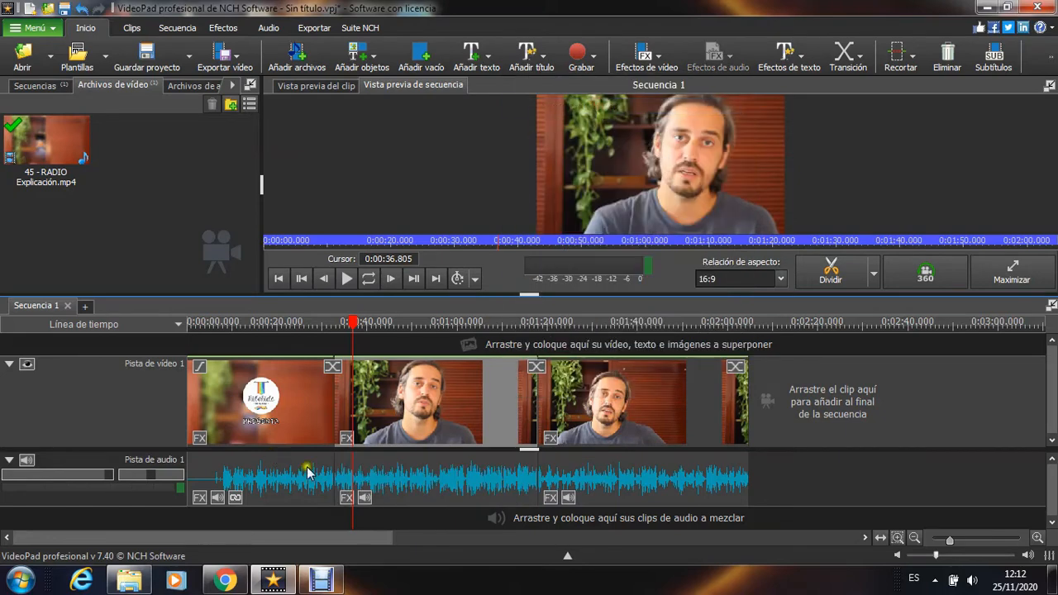
pyautogui.rightClick(344, 403)
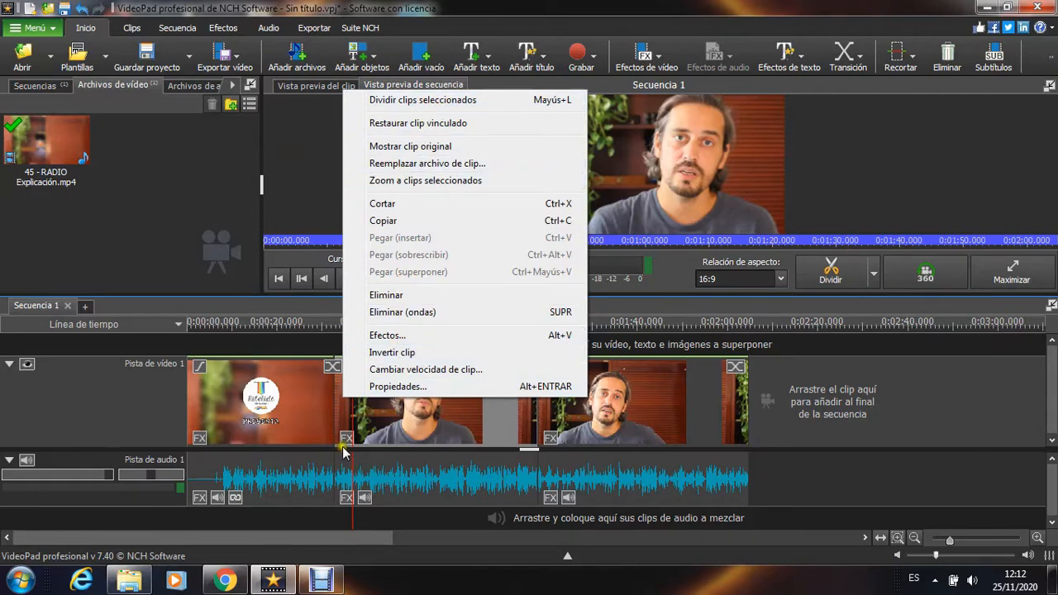
pyautogui.click(346, 418)
pyautogui.rightClick(346, 418)
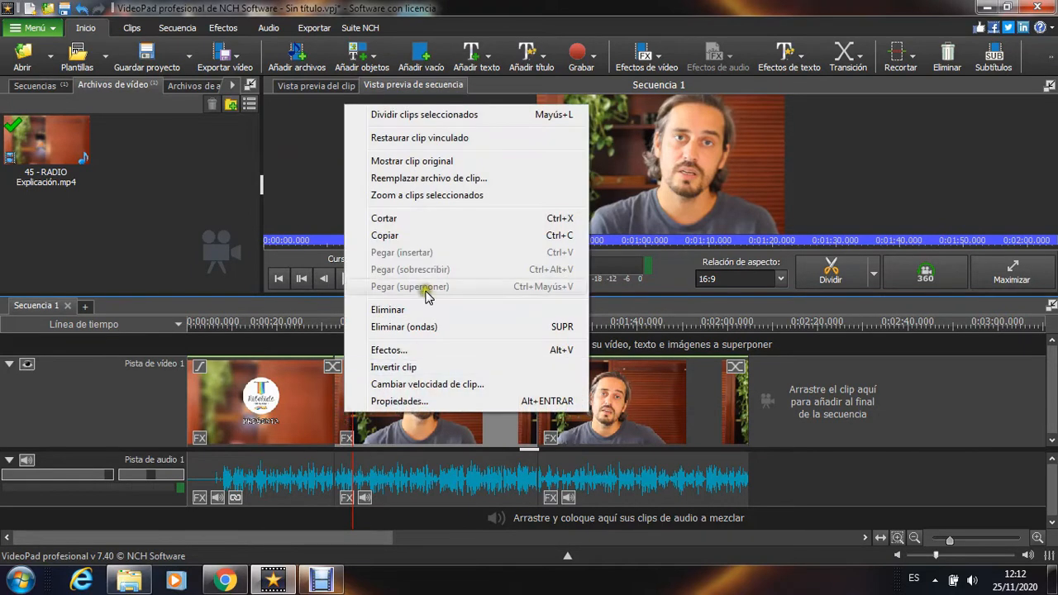
pyautogui.click(253, 397)
pyautogui.rightClick(253, 396)
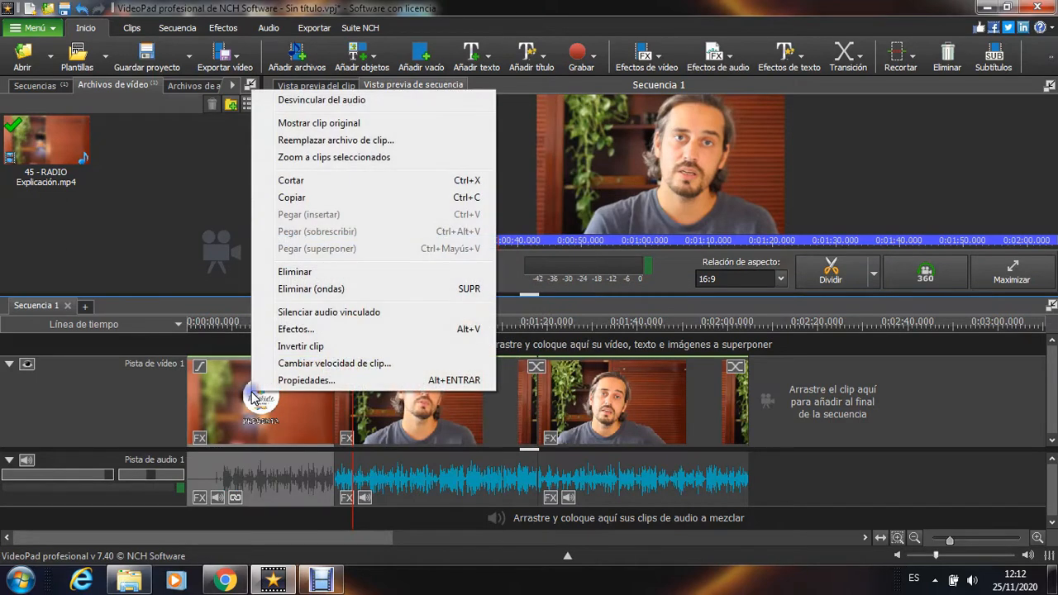
pyautogui.click(361, 101)
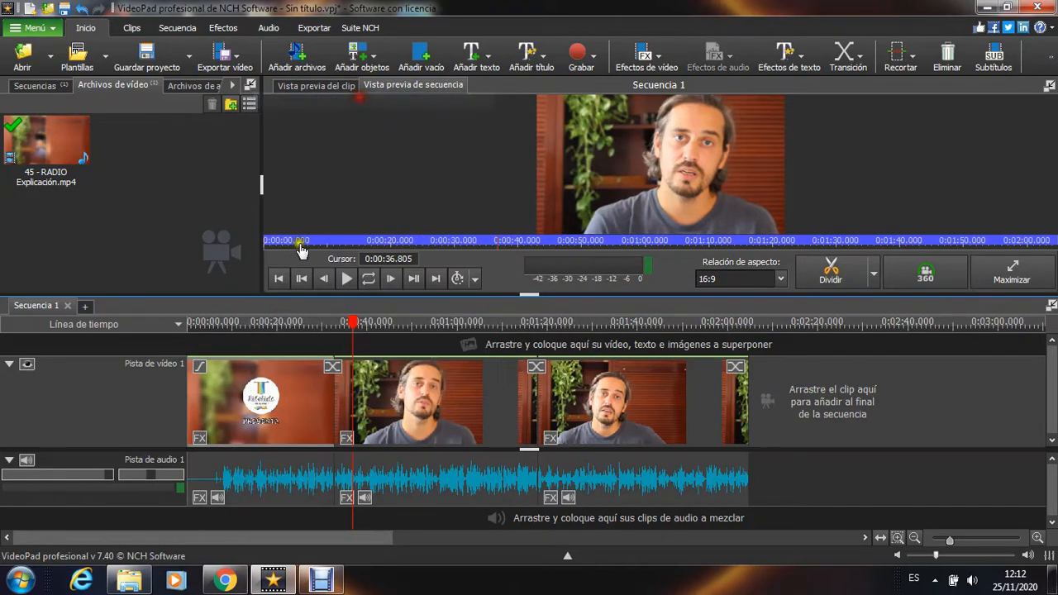
# - Check that the video clips and their audio on the timeline can be selected independently of each other
pyautogui.click(414, 389)
pyautogui.click(602, 399)
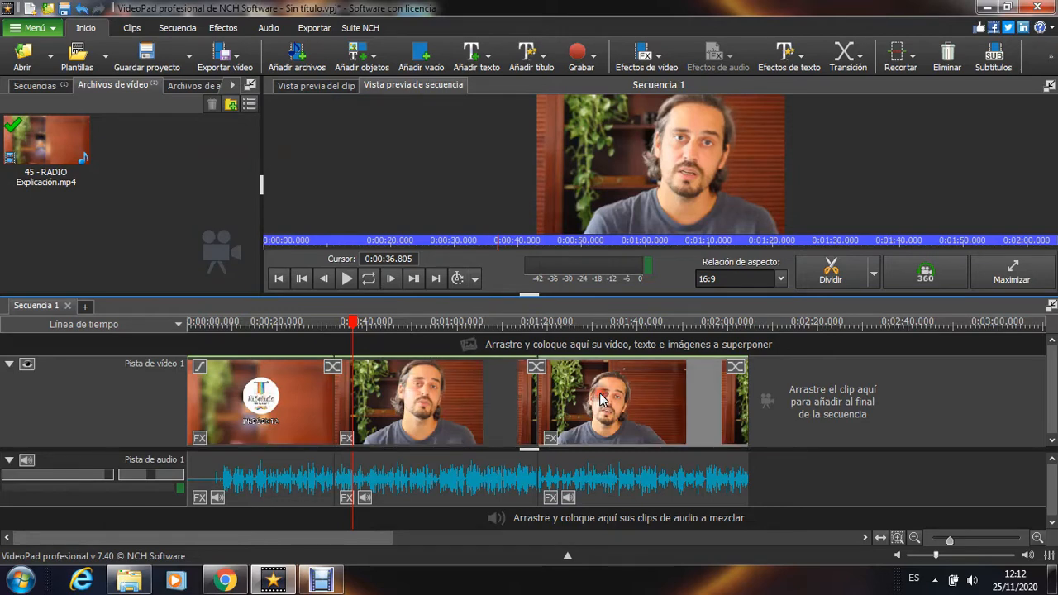
pyautogui.click(498, 412)
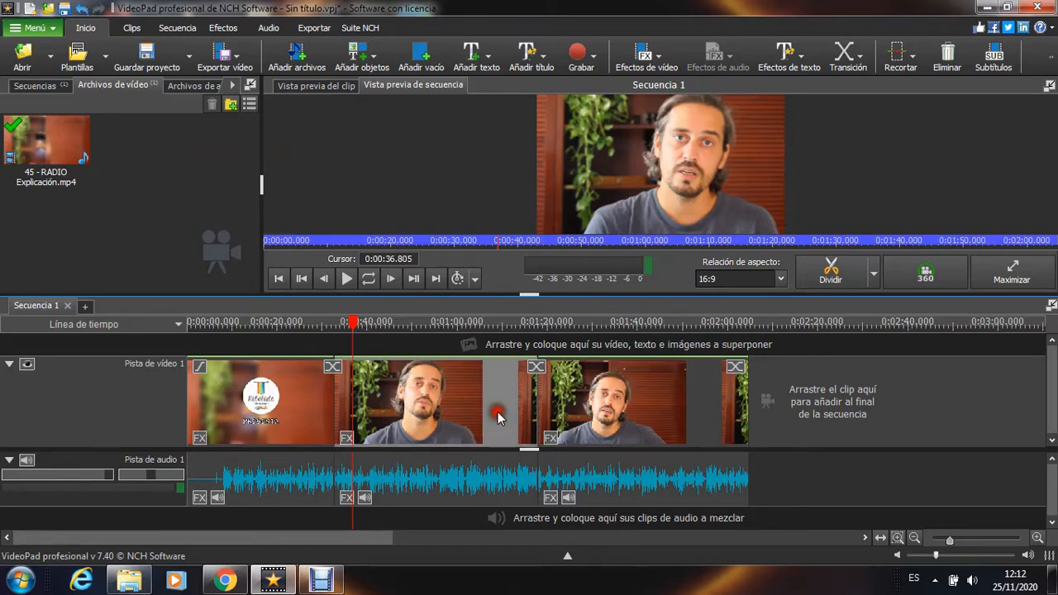
pyautogui.click(583, 474)
pyautogui.moveTo(777, 393); pyautogui.dragTo(725, 464)
pyautogui.click(648, 472)
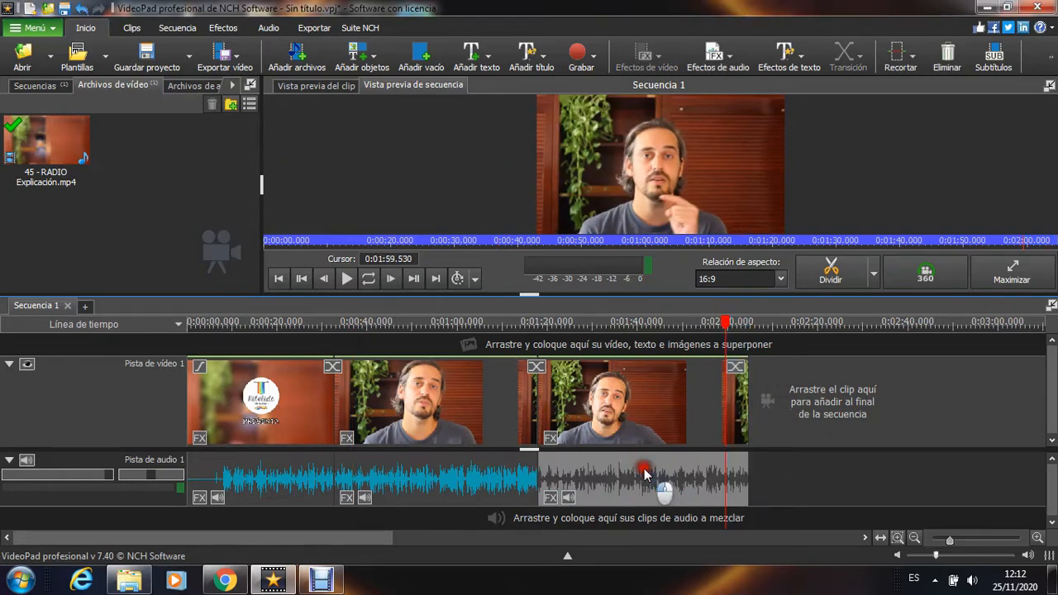
pyautogui.click(652, 410)
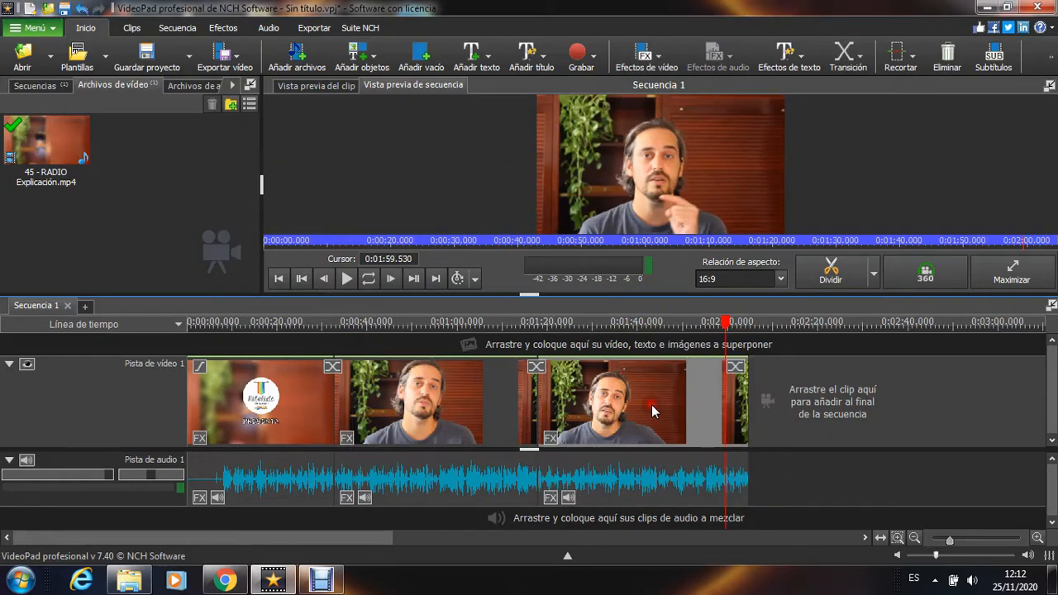
pyautogui.click(648, 478)
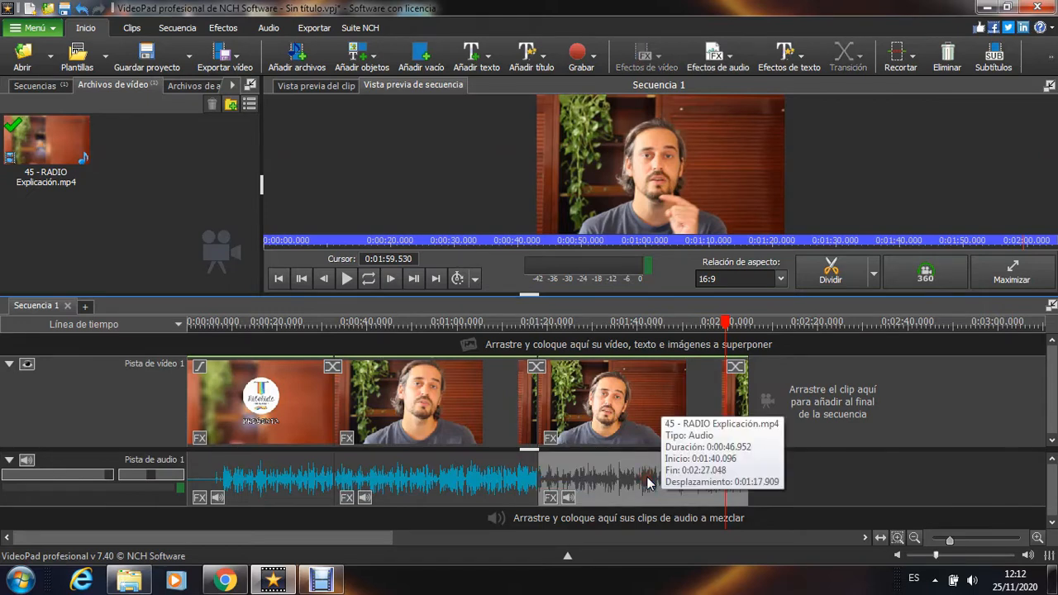
# - Delete all three original audio clips from the audio track, leaving the video clips in place
pyautogui.press('Delete')
pyautogui.click(476, 488)
pyautogui.press('Delete')
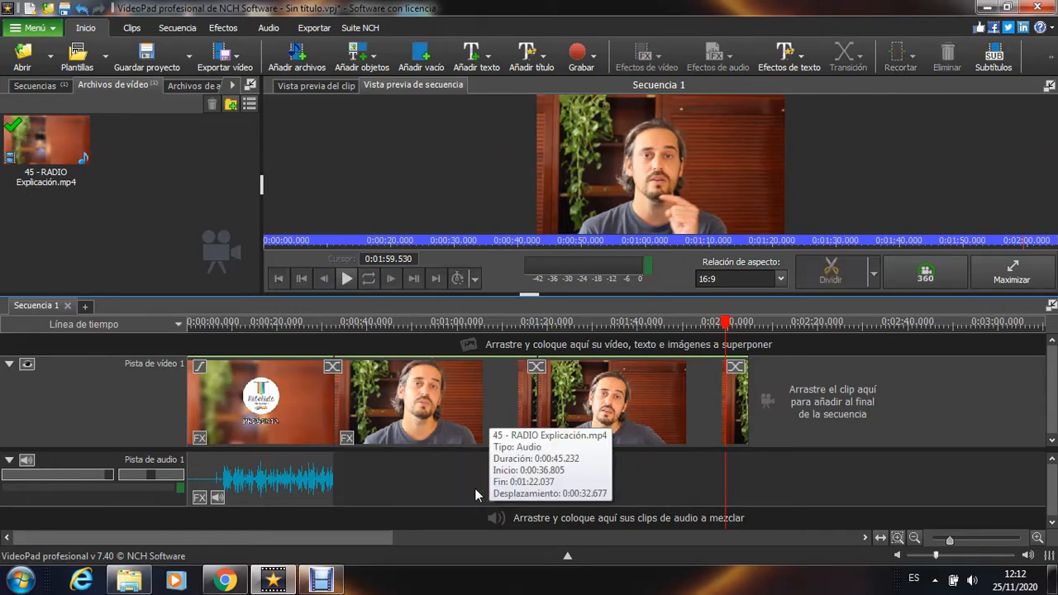
pyautogui.click(270, 476)
pyautogui.press('Delete')
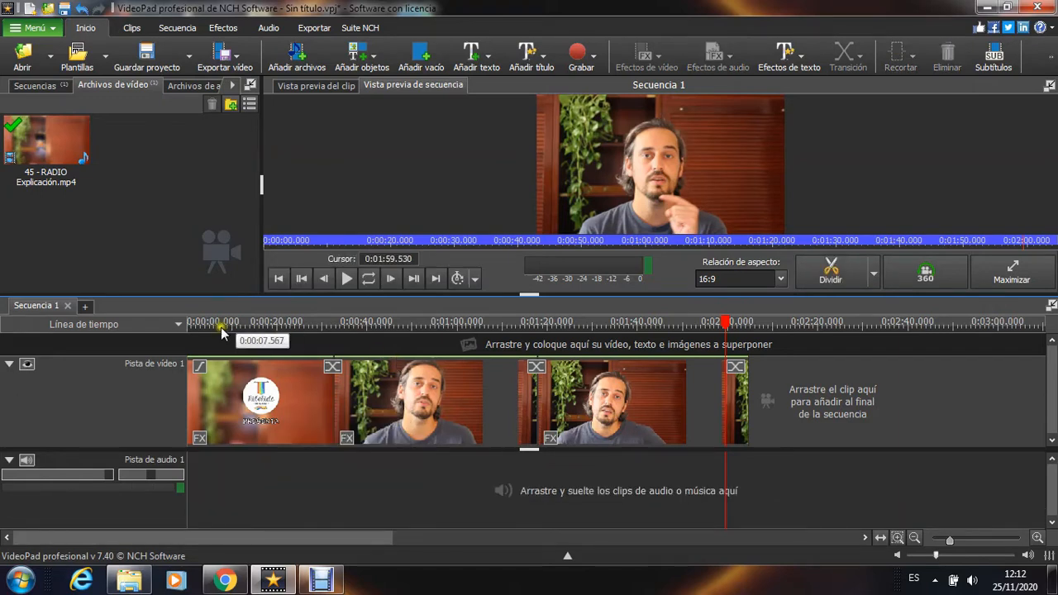
# - Place the imported audio file "El elefante que perdio su anillo" on audio track 1 at the start of the sequence
pyautogui.moveTo(211, 323); pyautogui.dragTo(181, 327)
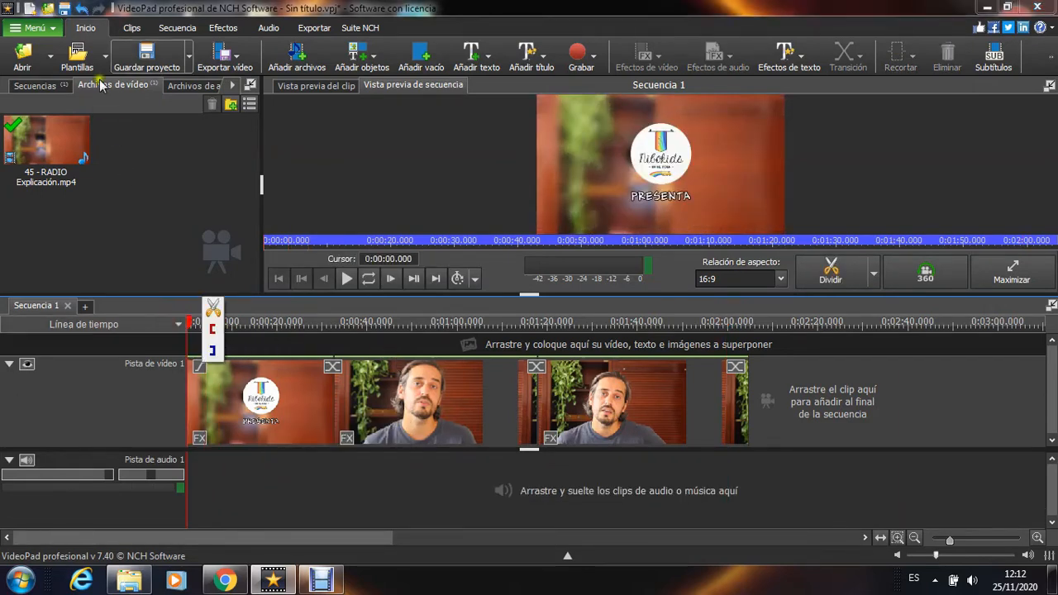
pyautogui.click(192, 85)
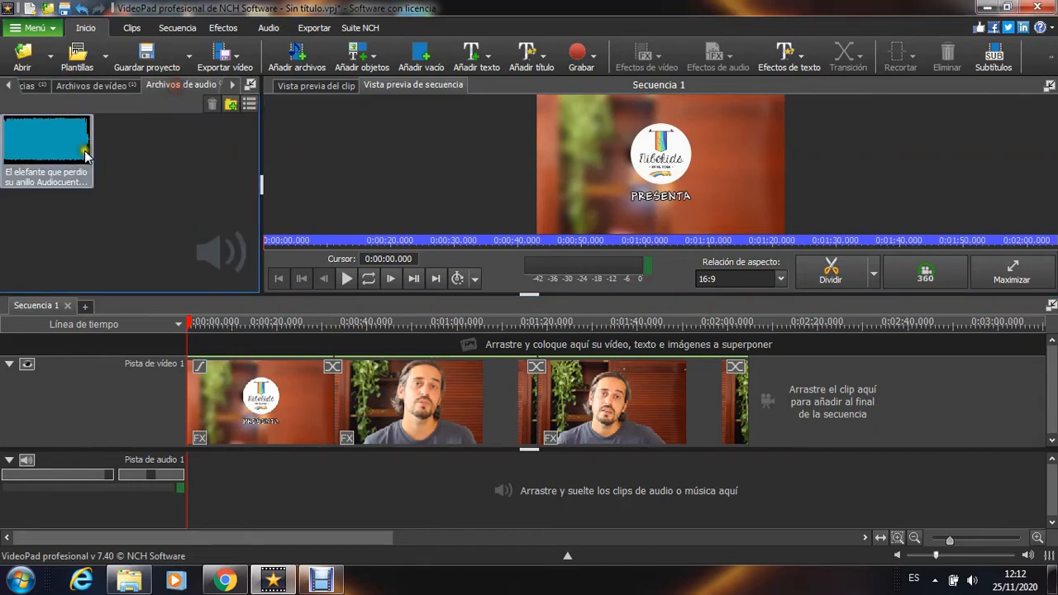
pyautogui.moveTo(86, 154); pyautogui.dragTo(193, 494)
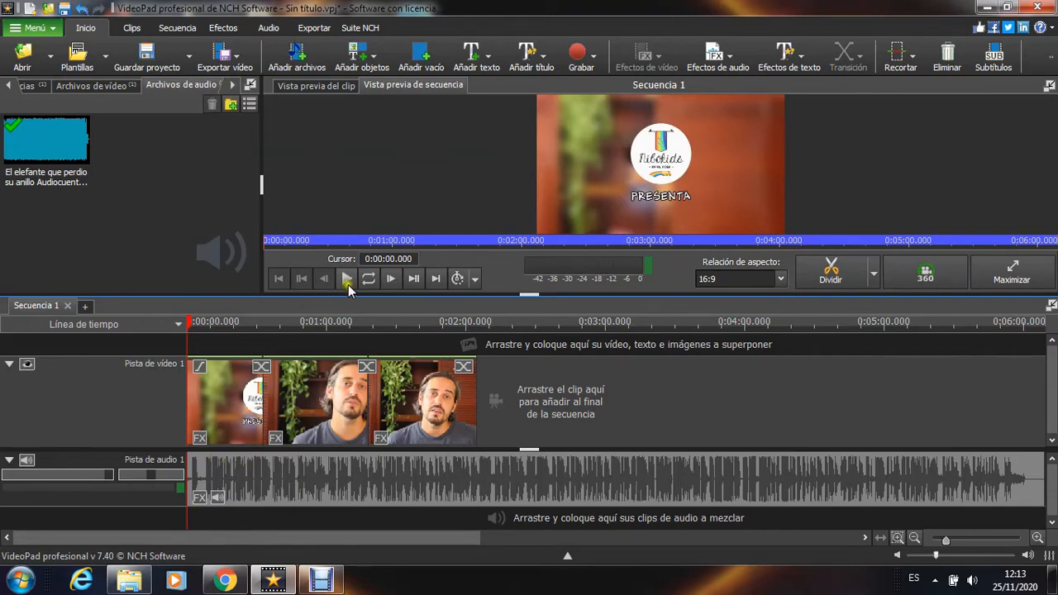
# - Copy the third video clip, paste four copies in a row on the video track, and move them directly against the third clip
pyautogui.click(422, 401)
pyautogui.rightClick(406, 382)
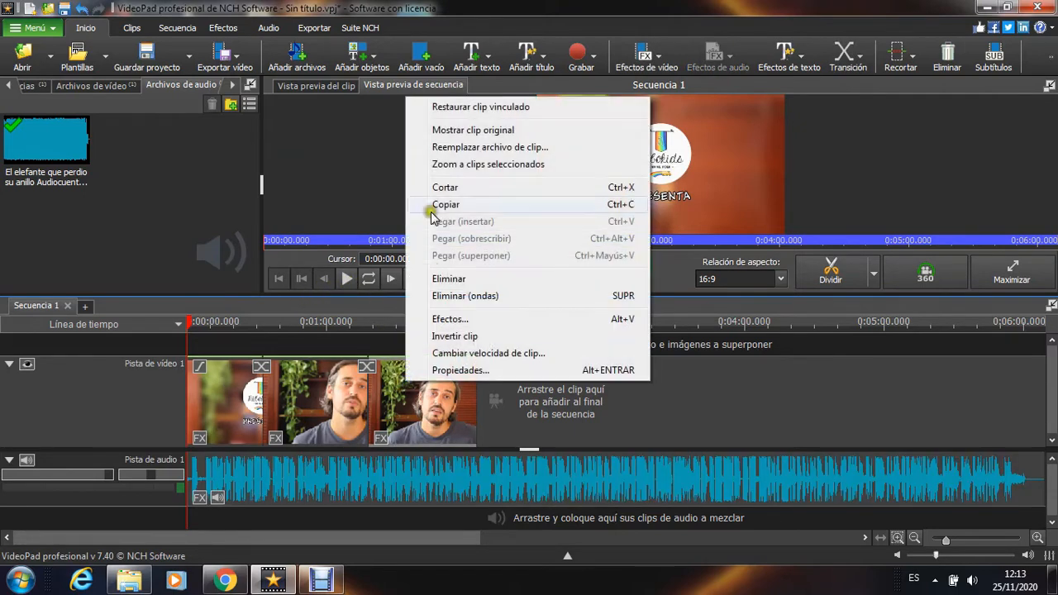
pyautogui.click(439, 208)
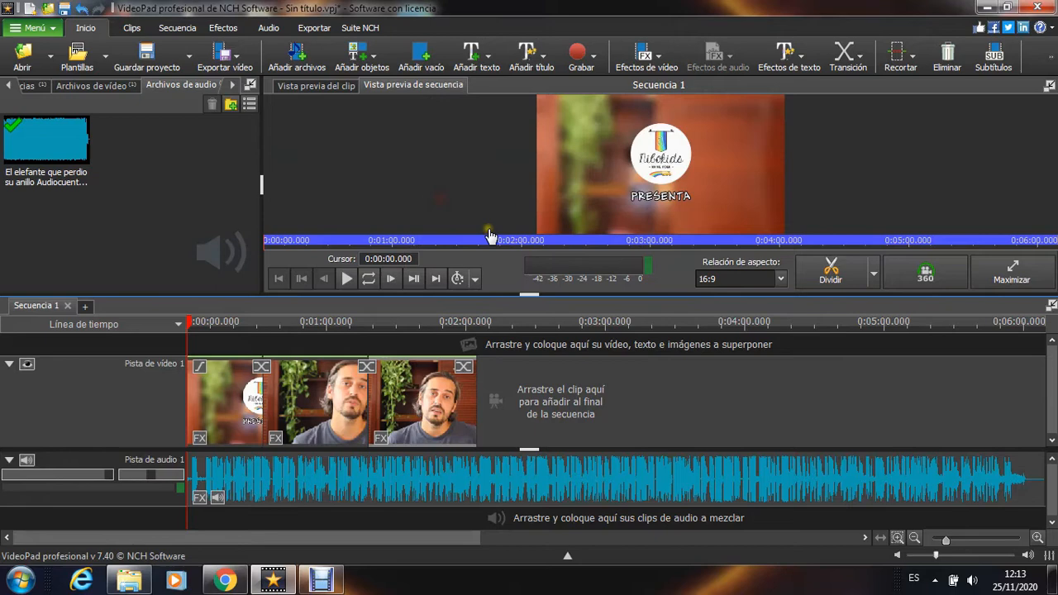
pyautogui.click(508, 321)
pyautogui.hotkey('ctrl', 'v')
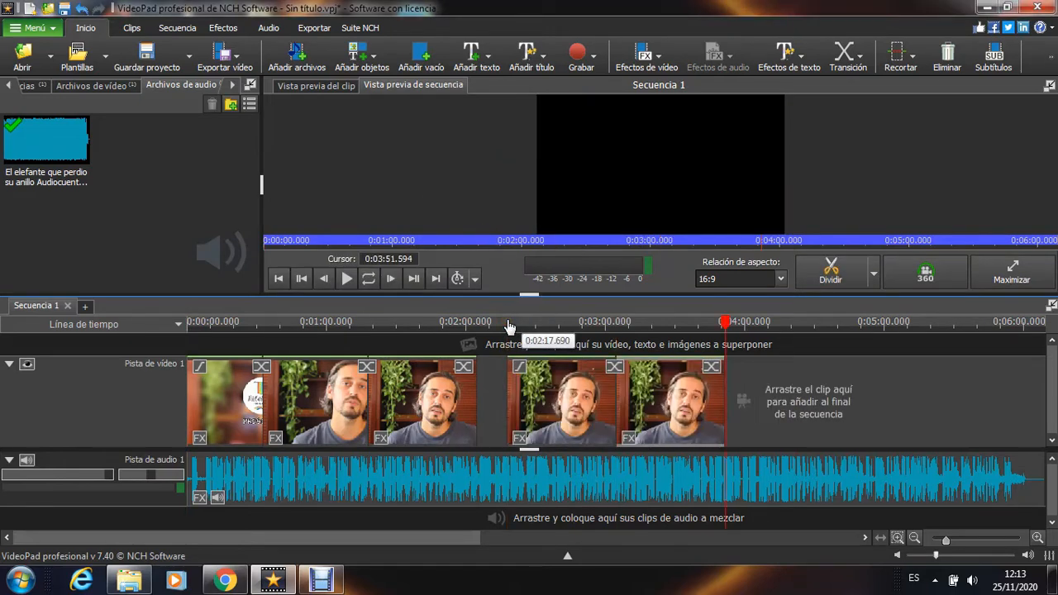
pyautogui.hotkey('ctrl', 'v')
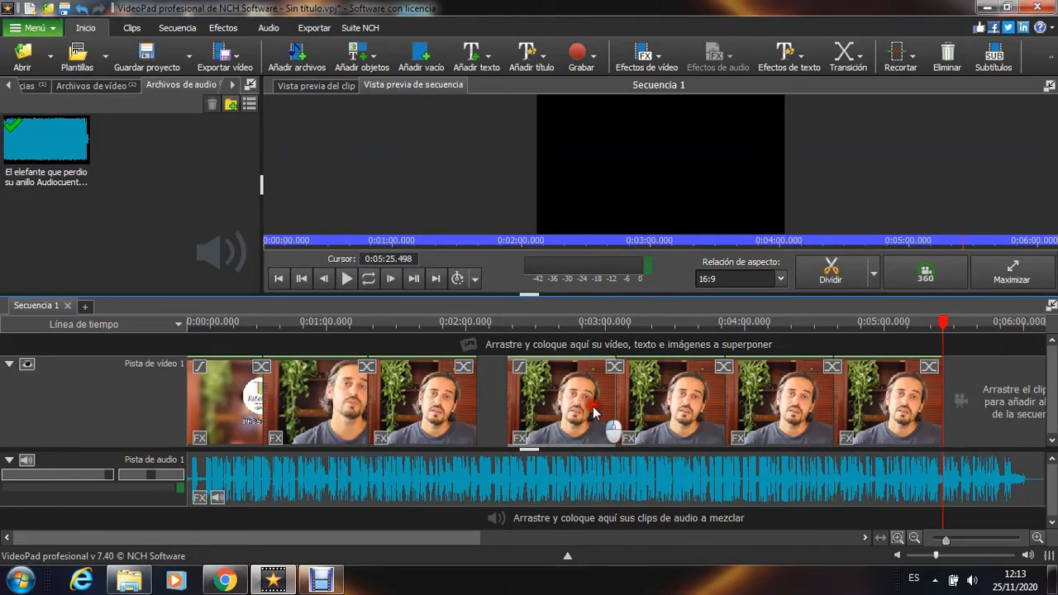
pyautogui.moveTo(593, 412); pyautogui.dragTo(863, 394)
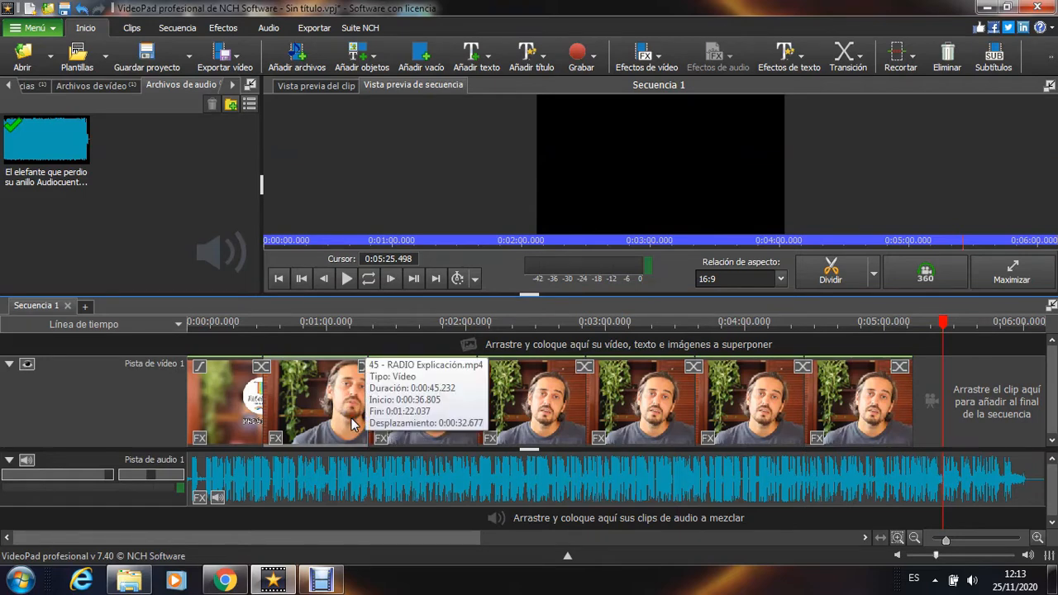
# - Add a copy of the second video clip after the last one, without a gap, and extend its end to about 0:06:02
pyautogui.click(925, 327)
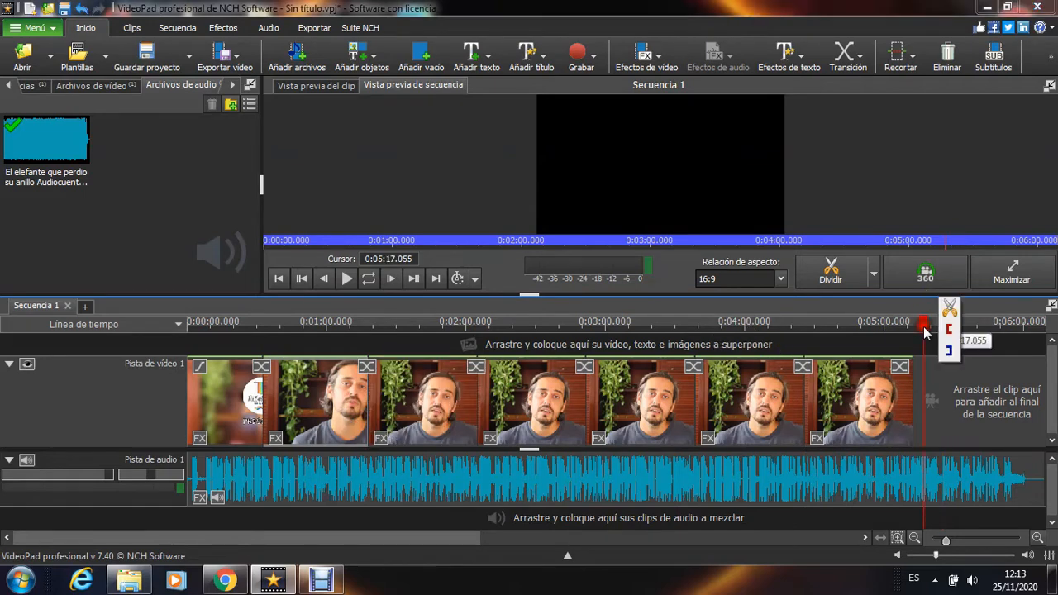
pyautogui.hotkey('ctrl', 'v')
pyautogui.moveTo(995, 390); pyautogui.dragTo(1025, 385)
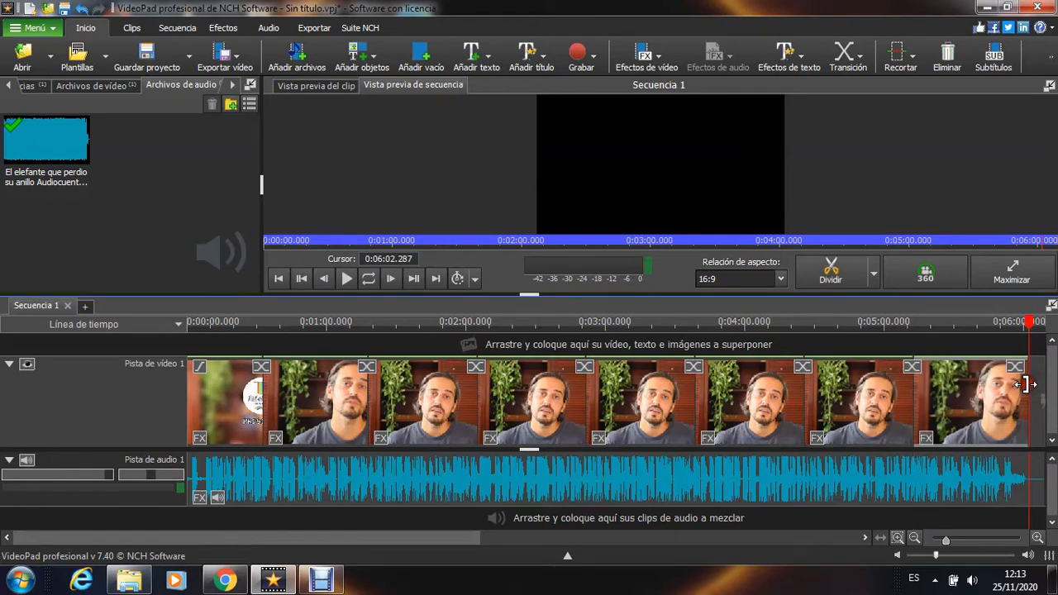
# - Apply a "Fundido con negro" transition to the end of the final video clip with a duration of 3 seconds
pyautogui.click(1016, 368)
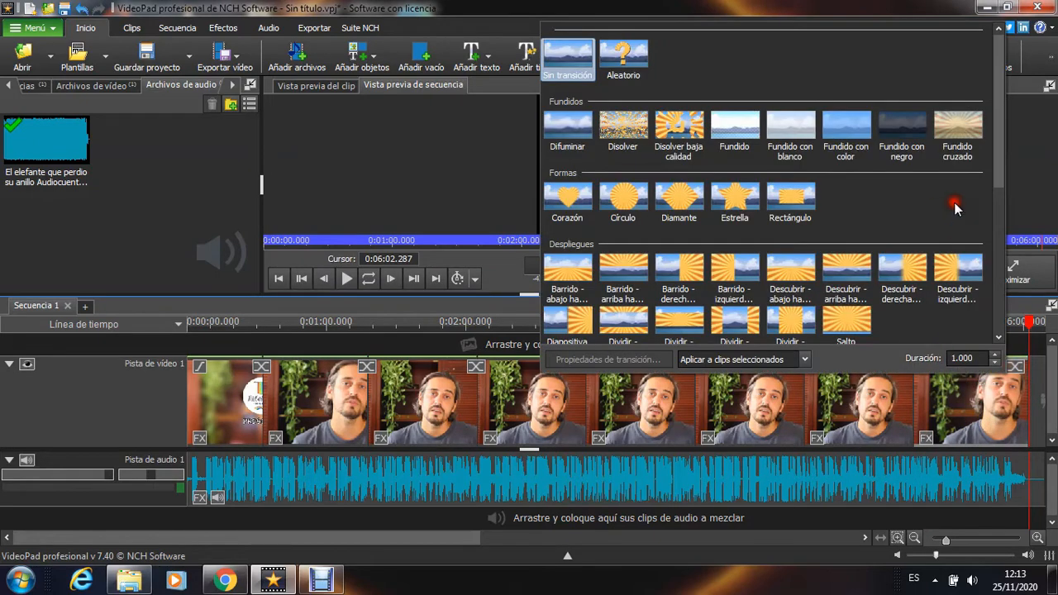
pyautogui.click(910, 138)
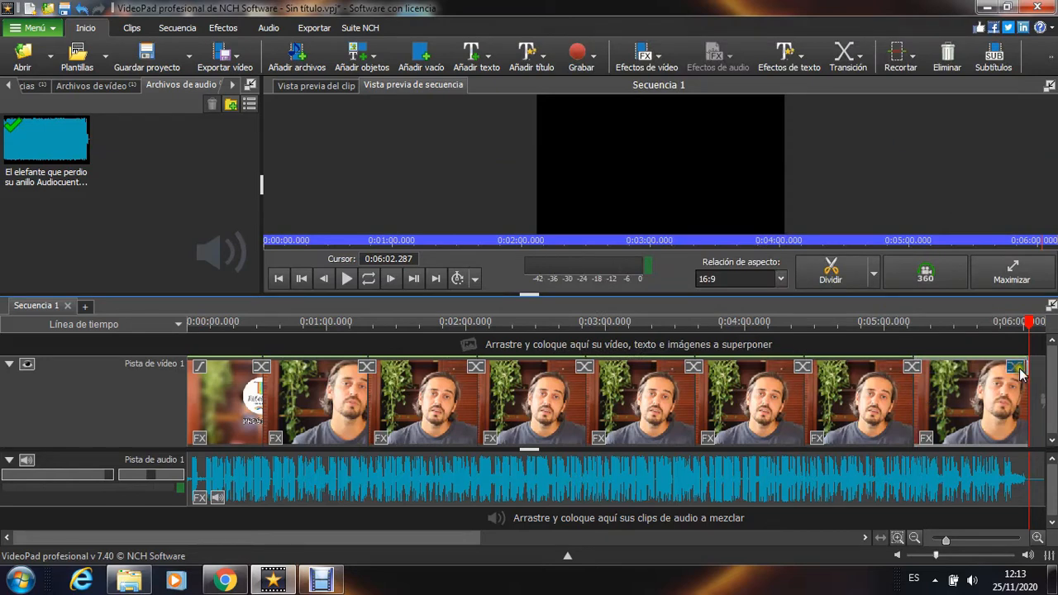
pyautogui.click(1017, 368)
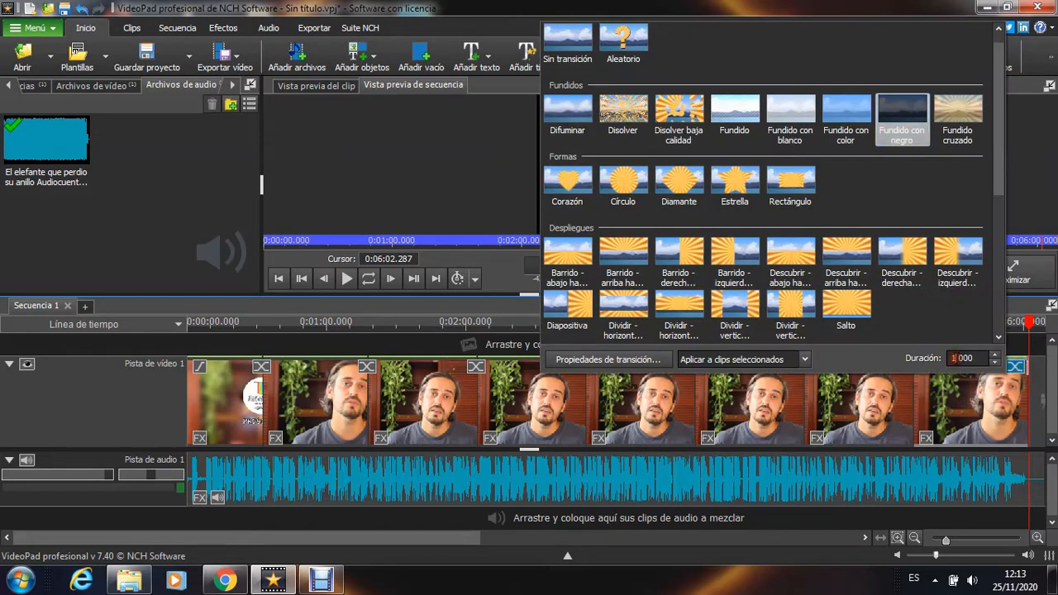
pyautogui.press('BackSpace')
pyautogui.write('3')
pyautogui.press('Return')
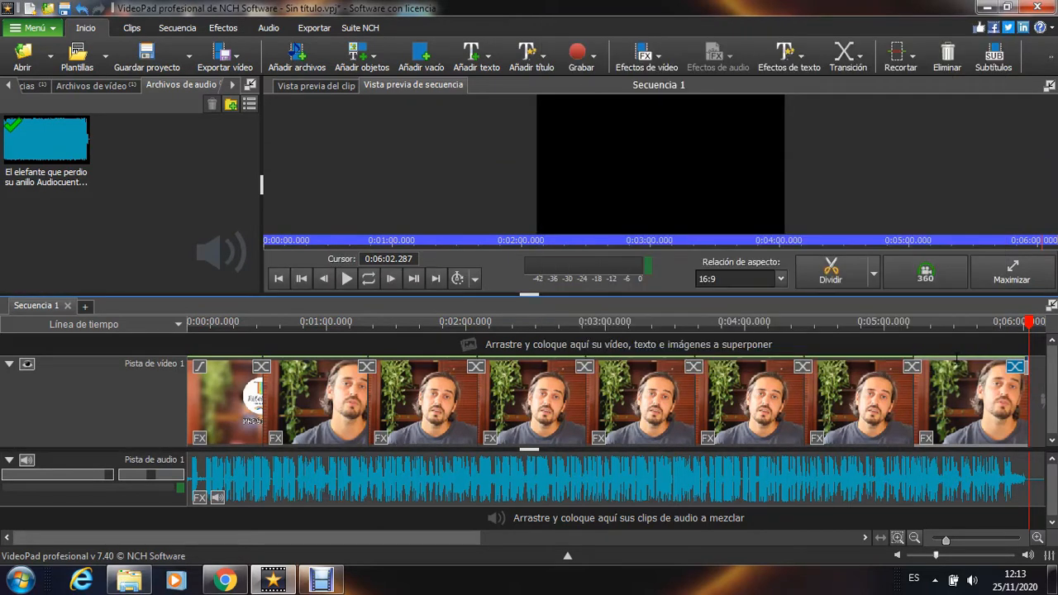
# - Set the playhead to 0:06:04.730, just past the final video clip, to inspect where the video and audio end
pyautogui.click(1022, 324)
pyautogui.moveTo(1023, 331); pyautogui.dragTo(1035, 326)
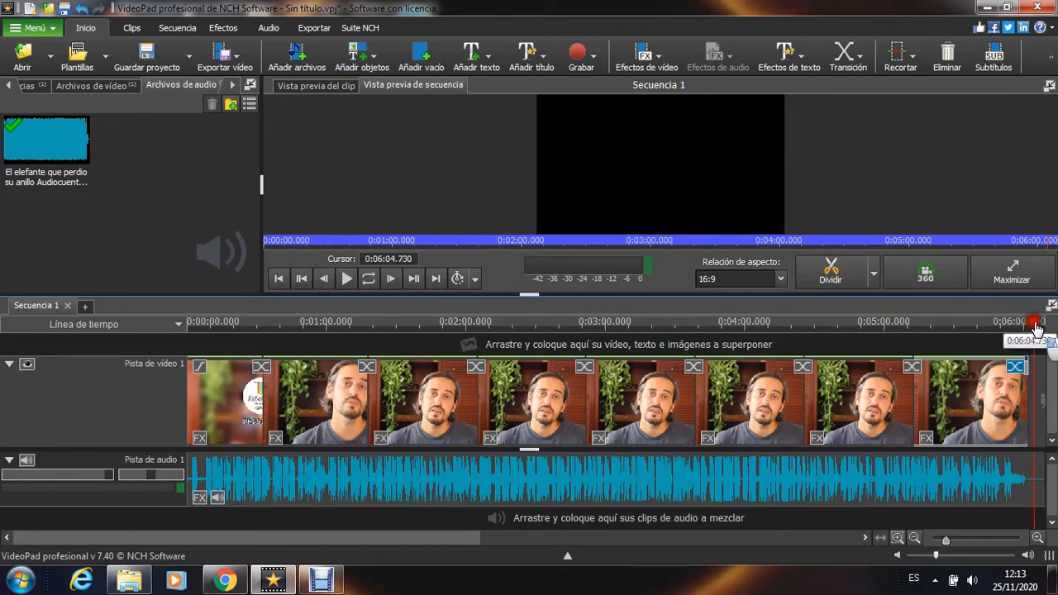
pyautogui.click(1037, 538)
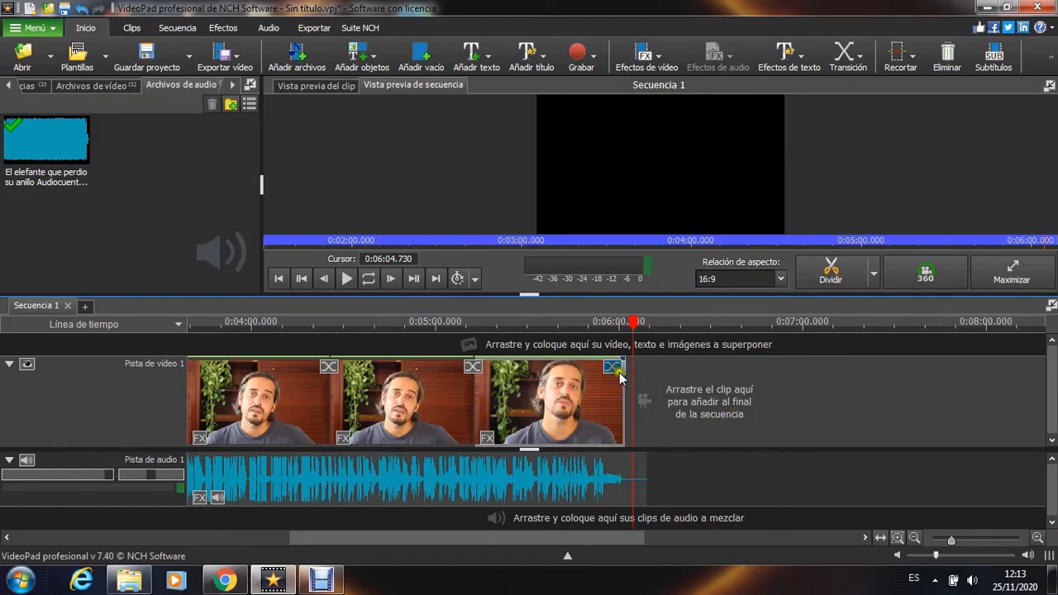